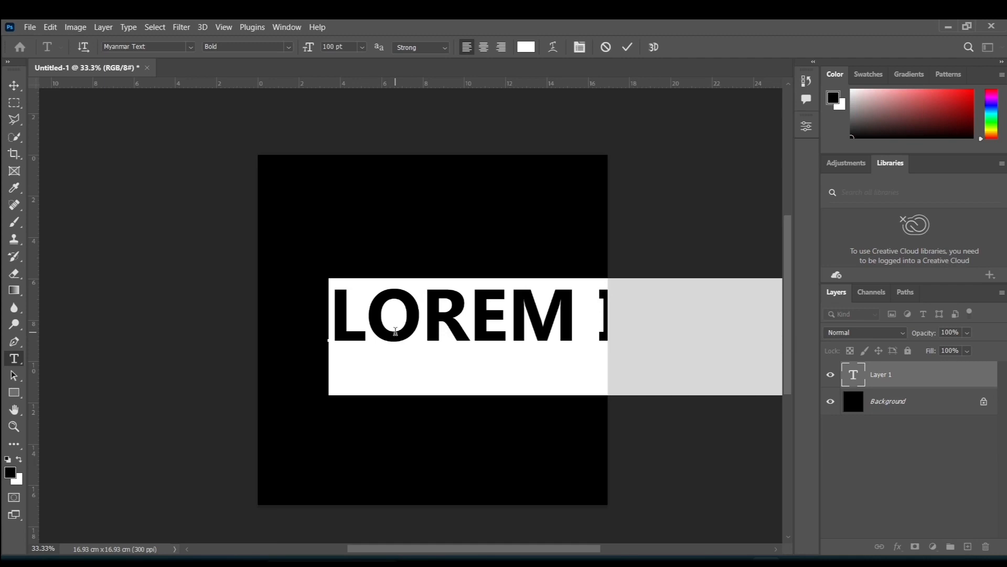
Step: Enter the text LOVE on the canvas and set its font to Impact
{"action": "type", "text": "LOVE"}
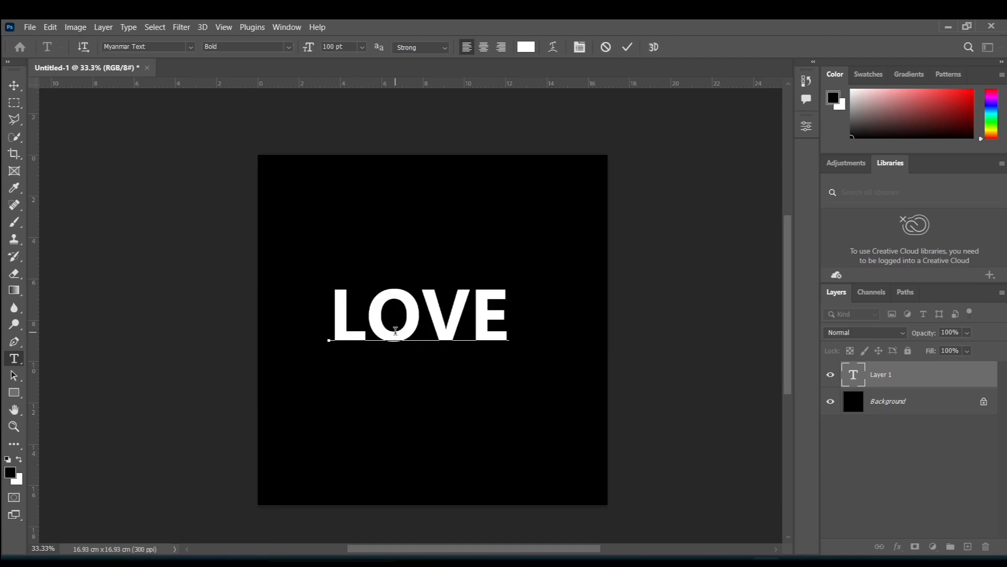
{"action": "left_click_drag", "start_coordinate": [511, 320], "coordinate": [335, 320]}
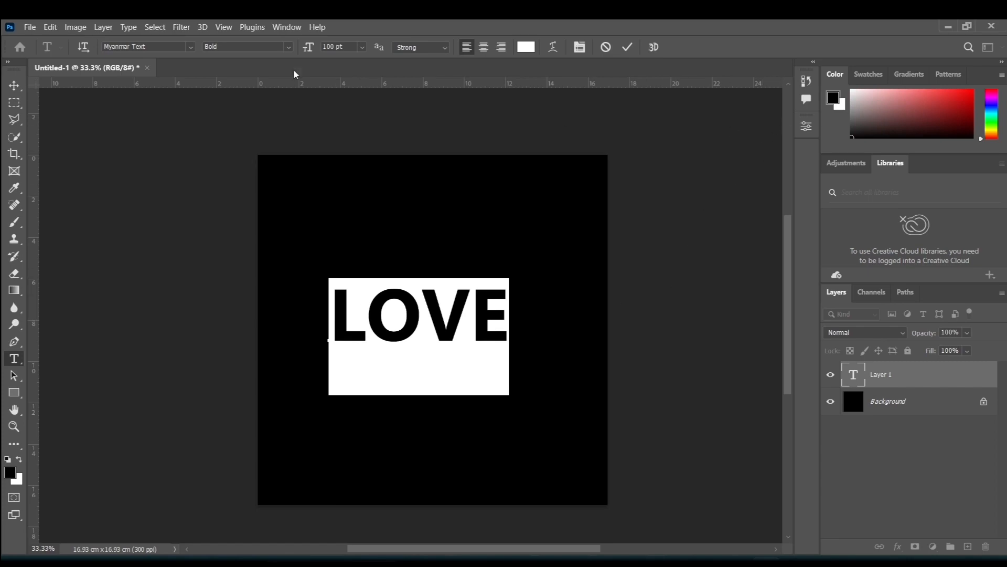
{"action": "left_click", "coordinate": [190, 47]}
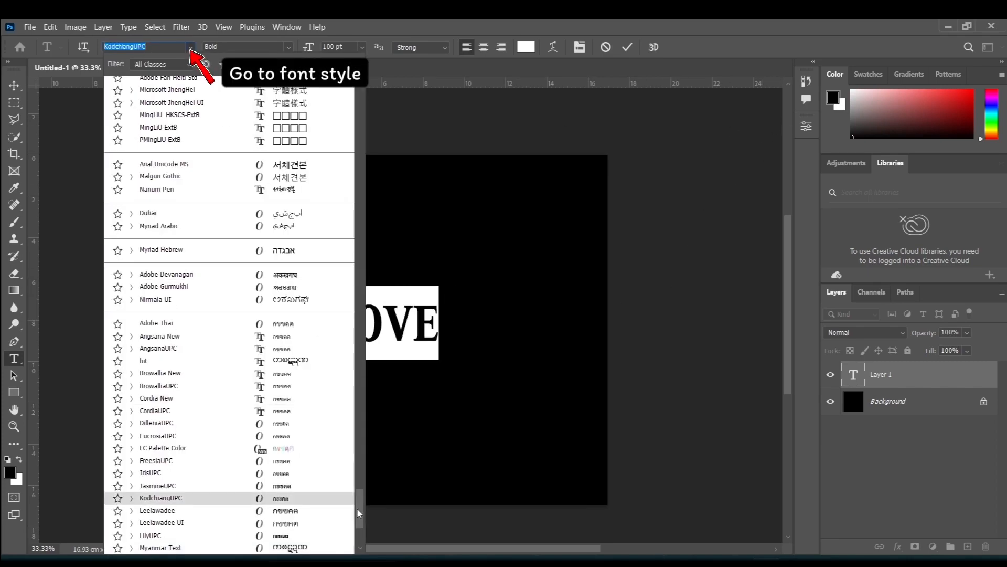
{"action": "left_click_drag", "start_coordinate": [358, 513], "coordinate": [366, 71]}
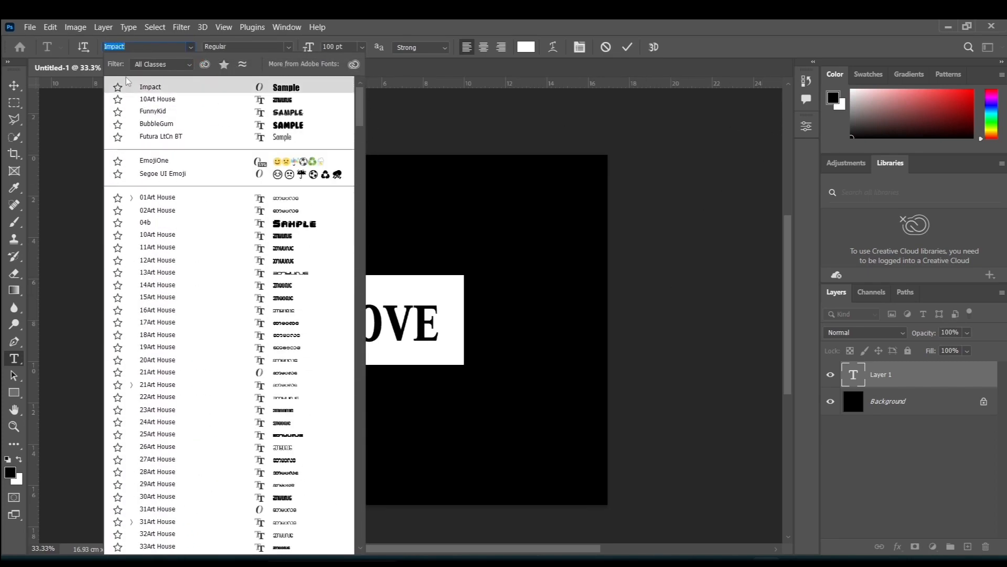
{"action": "left_click", "coordinate": [150, 89]}
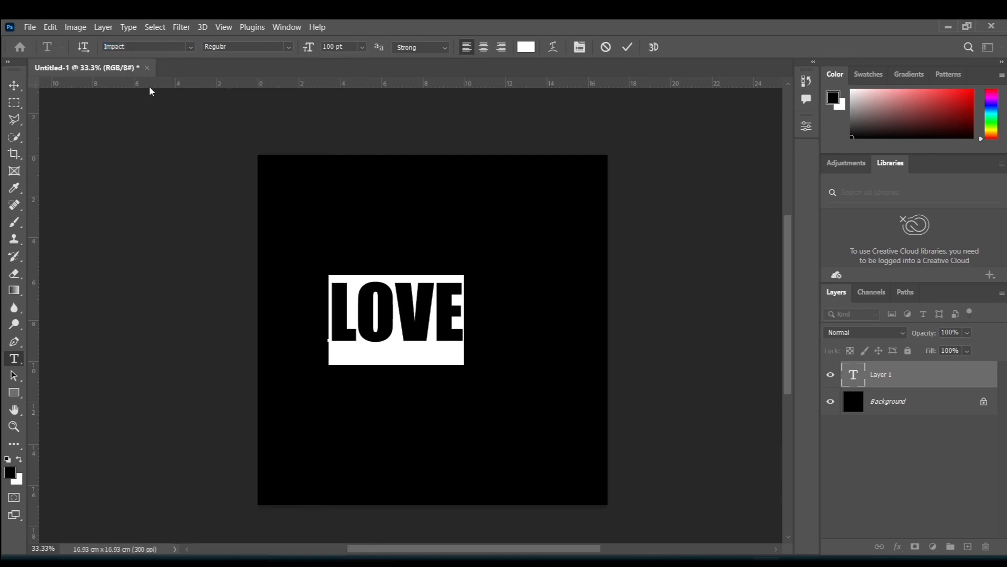
Step: Scale the LOVE text proportionally to about 200% and move it to the middle of the black canvas
{"action": "left_click", "coordinate": [14, 85]}
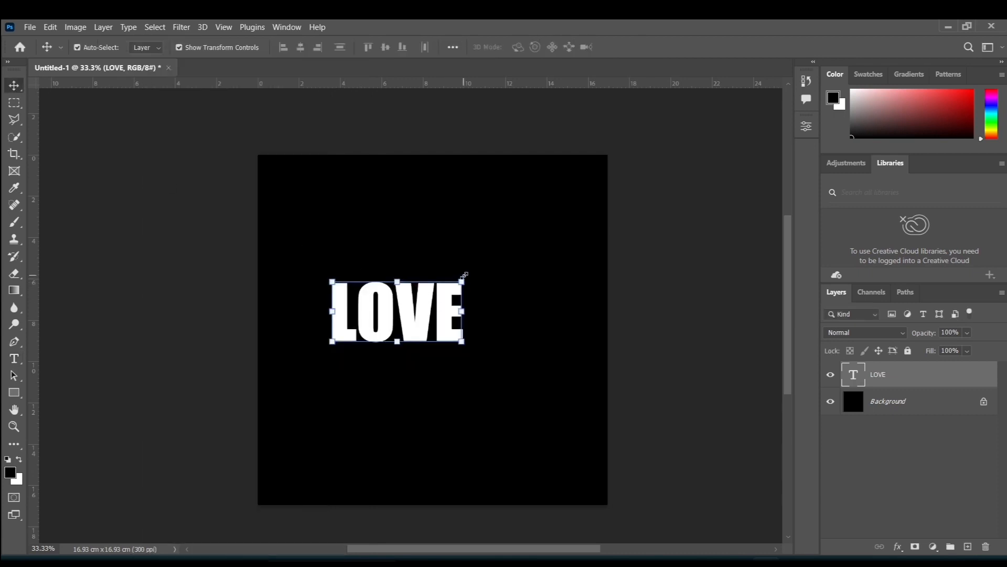
{"action": "left_click_drag", "start_coordinate": [463, 274], "coordinate": [618, 219]}
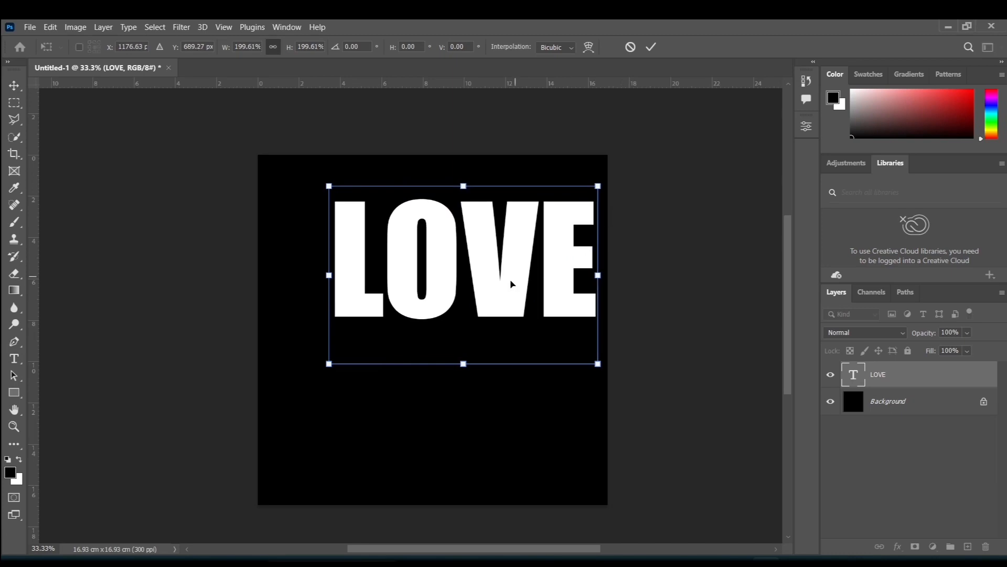
{"action": "left_click_drag", "start_coordinate": [511, 284], "coordinate": [480, 344]}
{"action": "key", "text": "Return"}
{"action": "left_click", "coordinate": [659, 340]}
{"action": "left_click", "coordinate": [466, 317]}
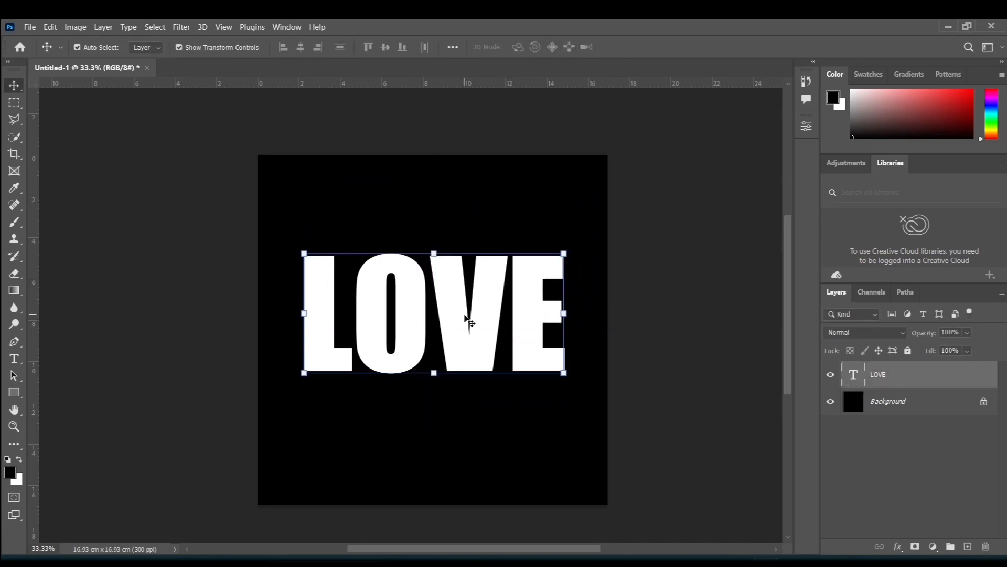
{"action": "left_click", "coordinate": [401, 201]}
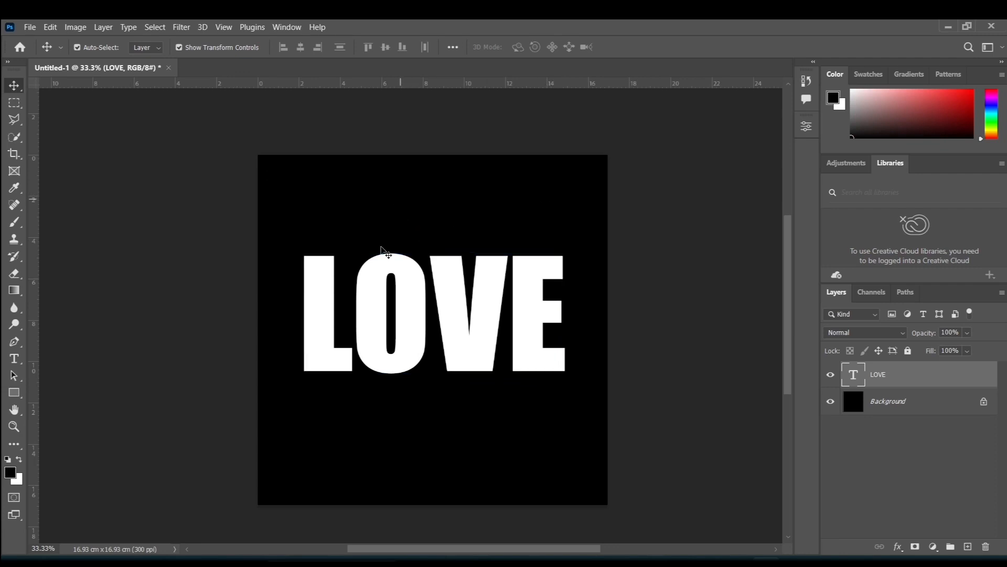
{"action": "left_click", "coordinate": [372, 308]}
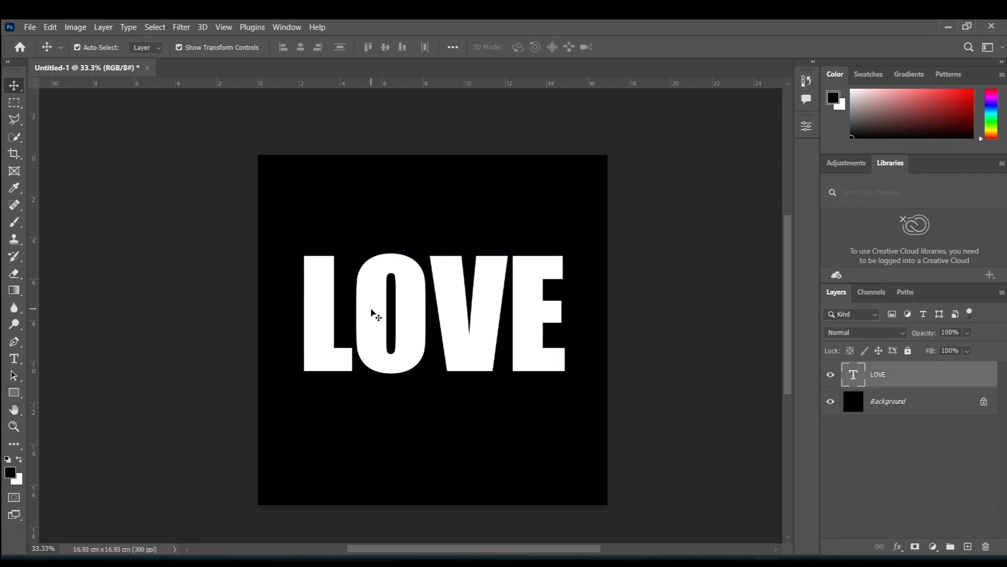
Step: Select the upper part of the LOVE text with a rising diagonal Polygonal Lasso cut and mask the layer to that selection
{"action": "left_click", "coordinate": [13, 121]}
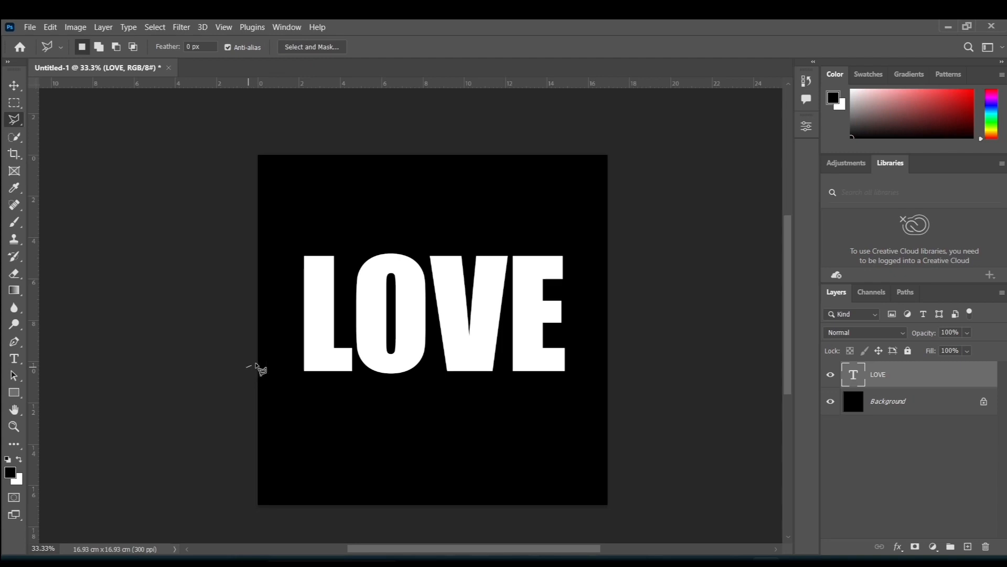
{"action": "left_click", "coordinate": [601, 278]}
{"action": "left_click", "coordinate": [593, 215]}
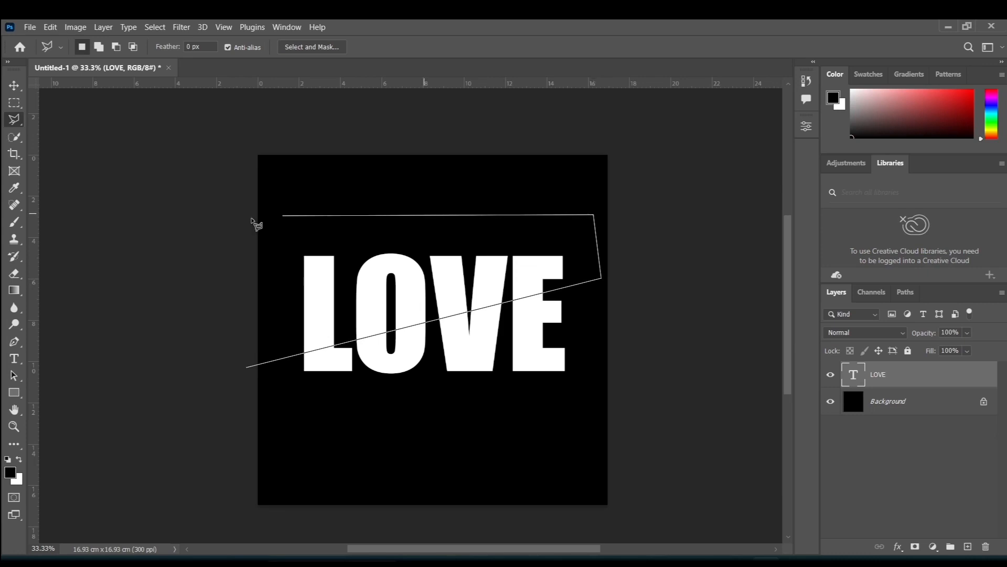
{"action": "left_click", "coordinate": [226, 225]}
{"action": "left_click", "coordinate": [247, 368]}
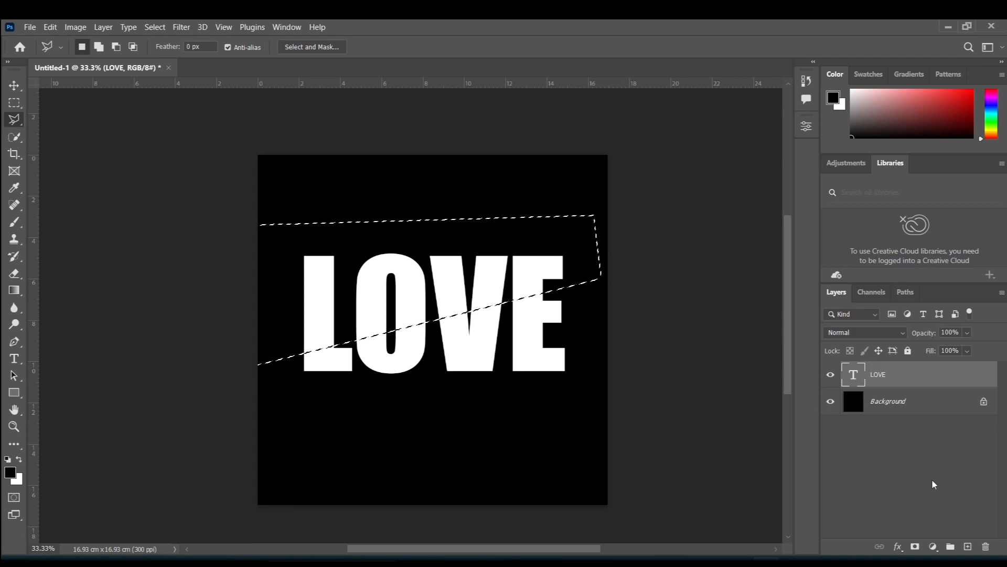
{"action": "left_click", "coordinate": [915, 546]}
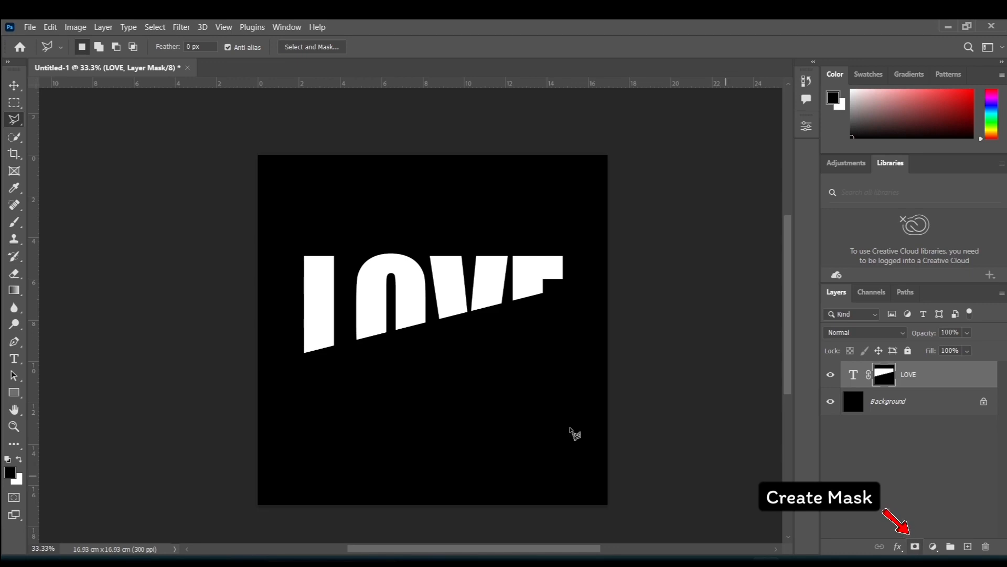
Step: Duplicate the masked LOVE text layer together with its mask
{"action": "left_click", "coordinate": [946, 383]}
{"action": "left_click", "coordinate": [924, 471]}
{"action": "left_click", "coordinate": [923, 380]}
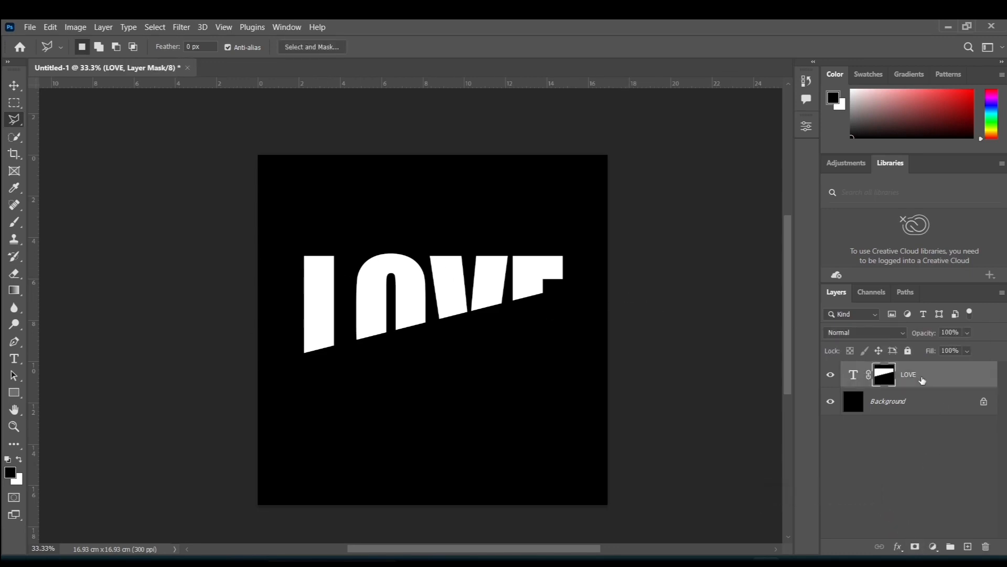
{"action": "left_click_drag", "start_coordinate": [947, 380], "coordinate": [969, 547]}
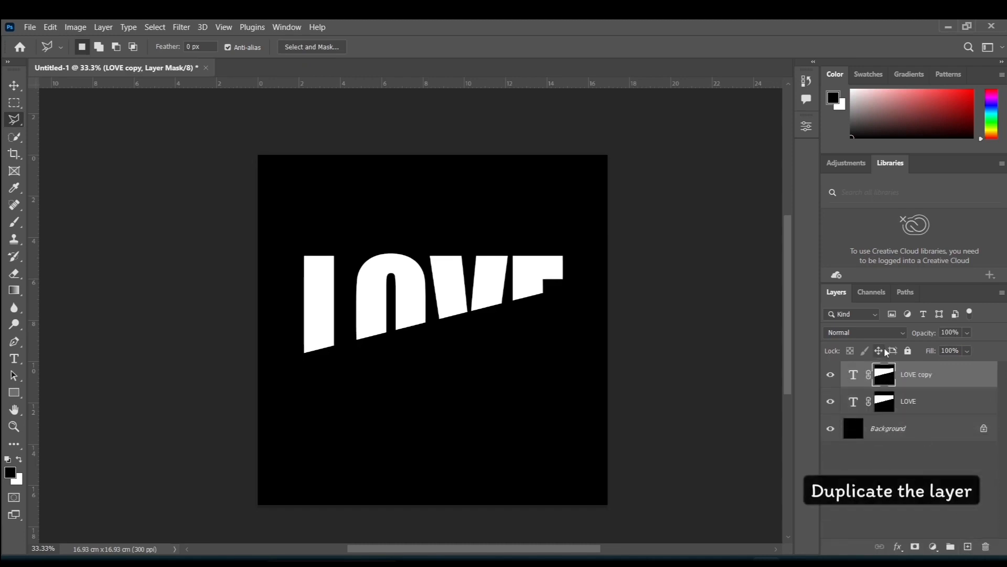
Step: Invert the layer mask of the LOVE copy layer so it shows the lower part of the text
{"action": "left_click", "coordinate": [924, 393]}
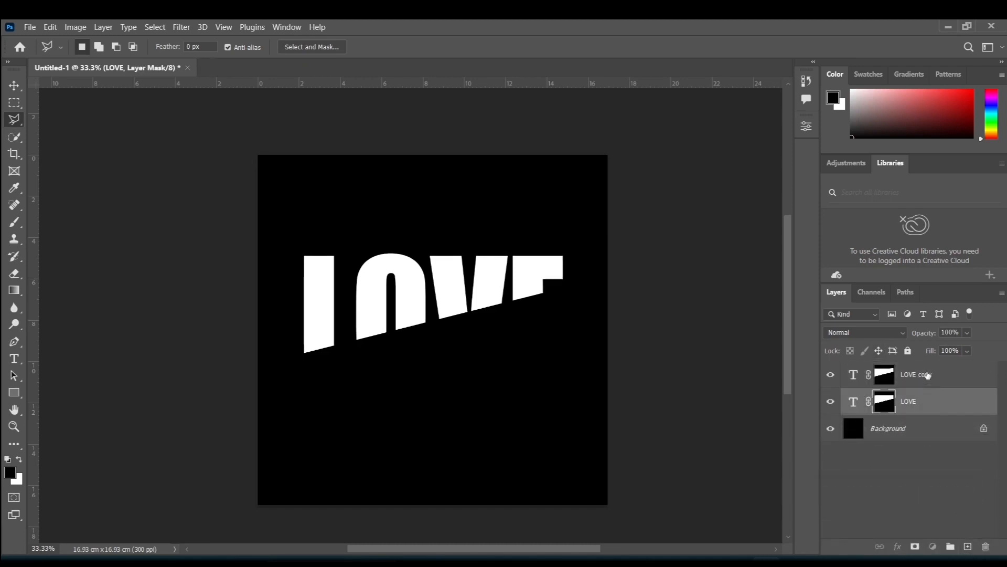
{"action": "left_click", "coordinate": [927, 377]}
{"action": "left_click", "coordinate": [923, 402]}
{"action": "left_click", "coordinate": [891, 367]}
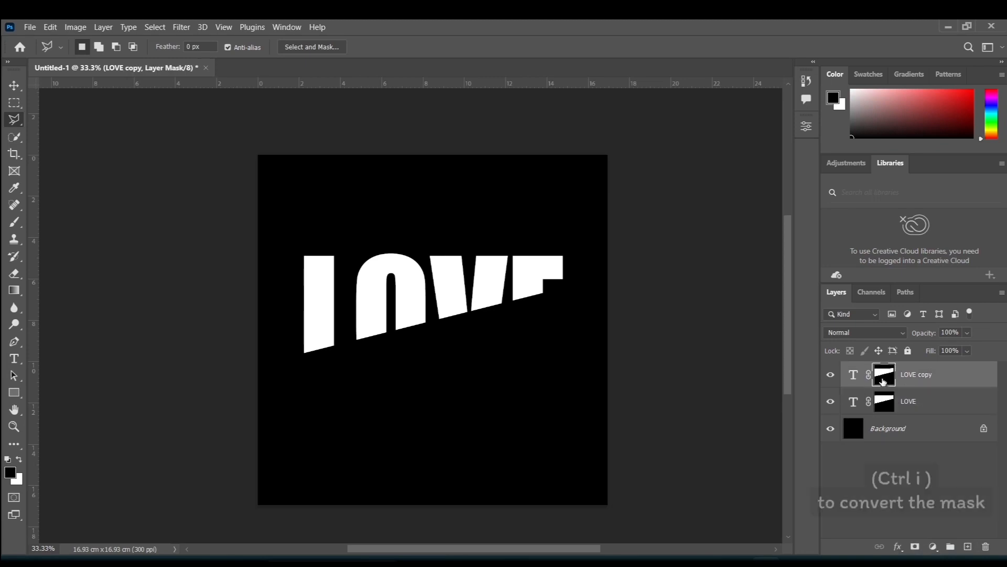
{"action": "key", "text": "ctrl+i"}
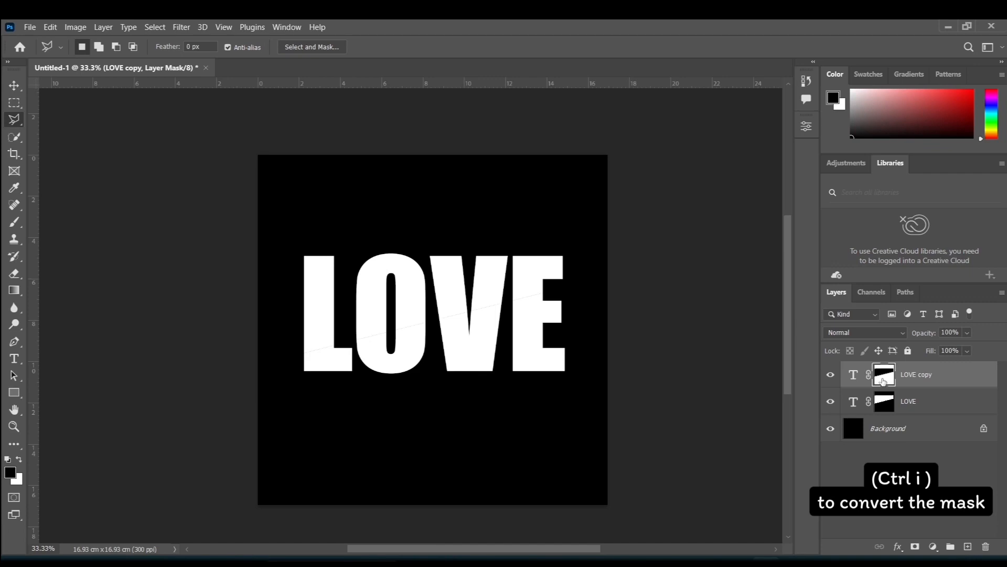
Step: Paint a soft black shadow along the diagonal cut on the LOVE copy layer's mask with the Brush tool at size 300
{"action": "left_click", "coordinate": [14, 85]}
{"action": "left_click", "coordinate": [661, 335]}
{"action": "left_click", "coordinate": [925, 401]}
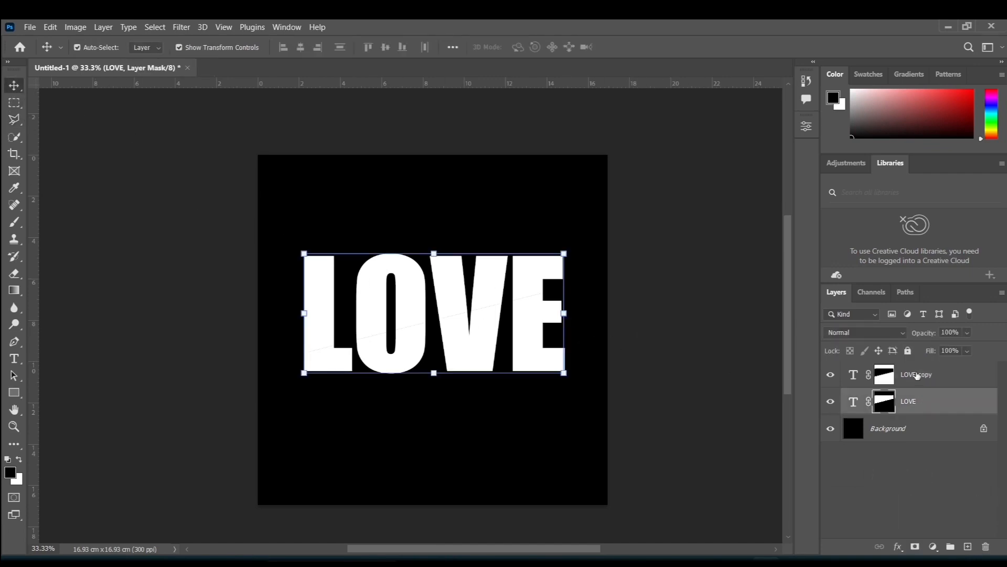
{"action": "left_click", "coordinate": [909, 378]}
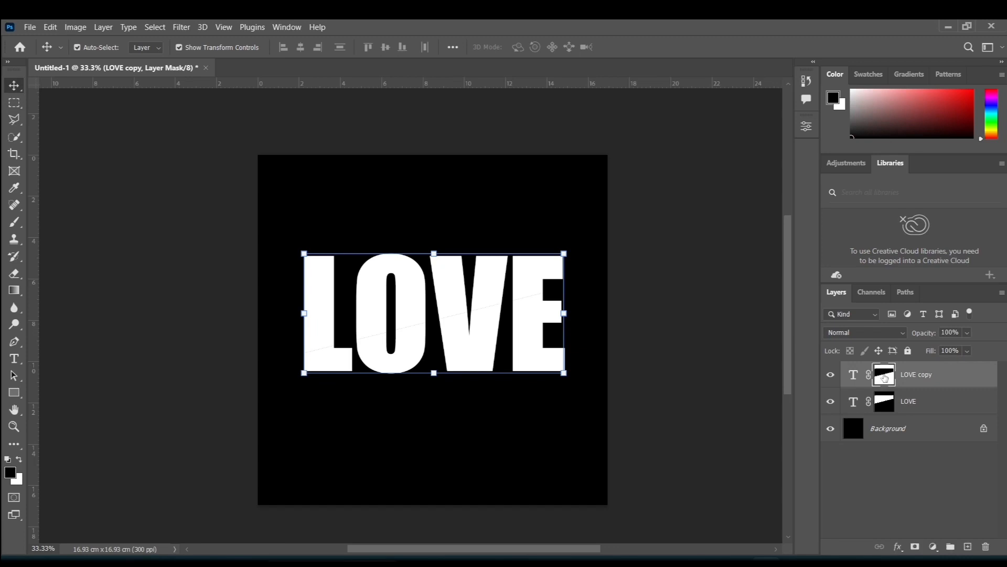
{"action": "left_click", "coordinate": [14, 222]}
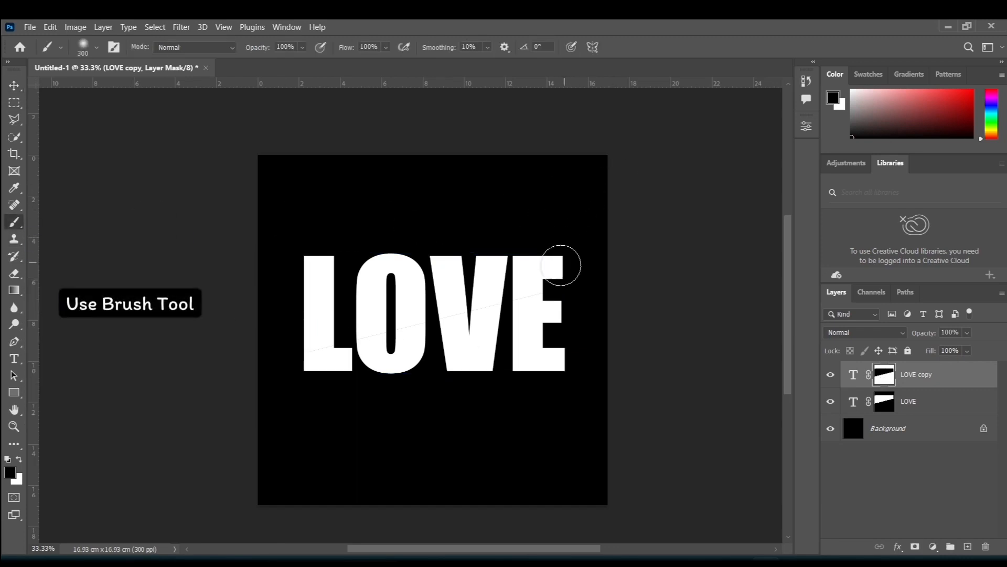
{"action": "mouse_move", "coordinate": [535, 276]}
{"action": "left_mouse_down"}
{"action": "mouse_move", "coordinate": [294, 341]}
{"action": "mouse_move", "coordinate": [578, 268]}
{"action": "left_mouse_up"}
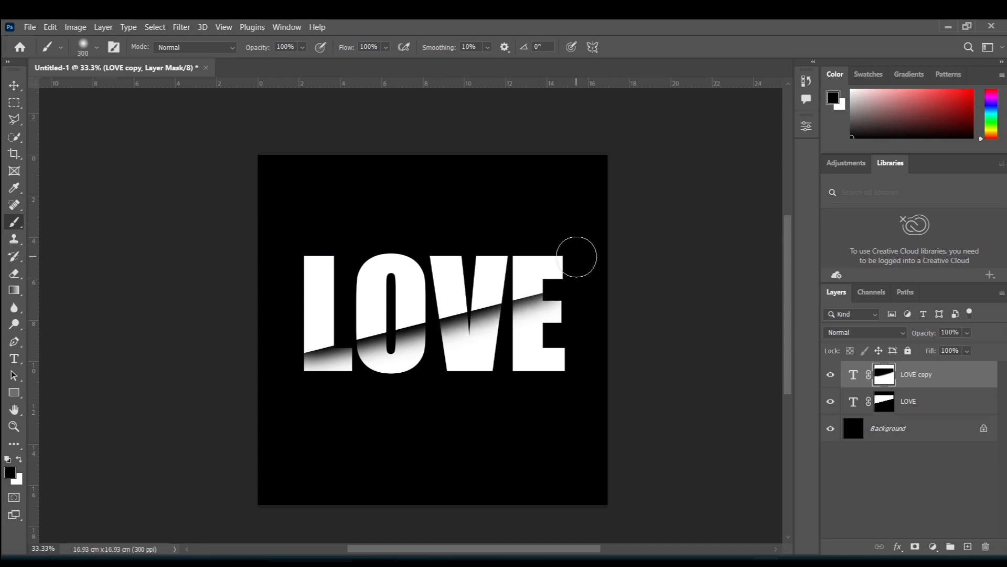
Step: Add a Gradient Overlay layer style to the LOVE copy layer, keeping the artwork in view beside the dialog
{"action": "key", "text": "ctrl+minus"}
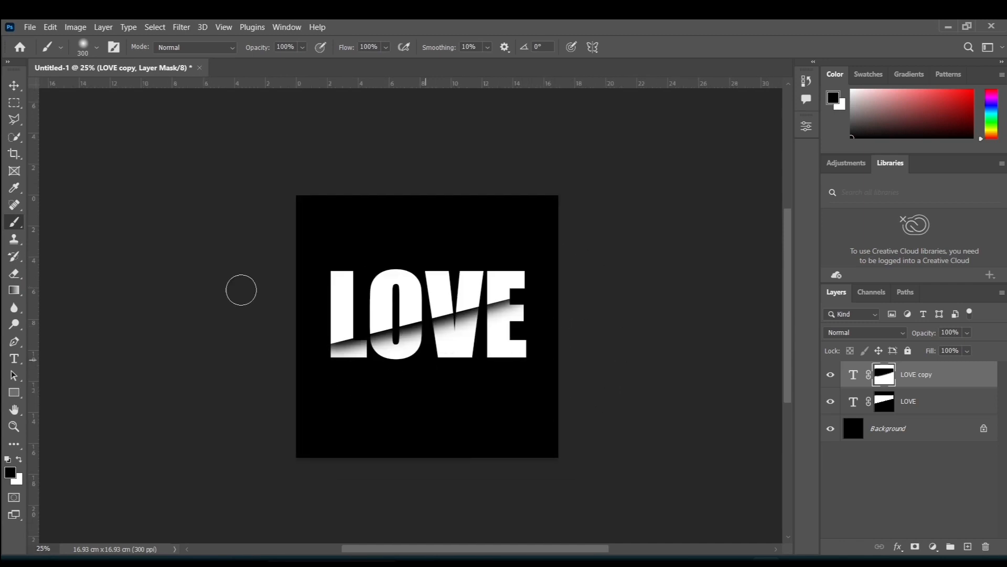
{"action": "left_click", "coordinate": [14, 86]}
{"action": "left_click_drag", "start_coordinate": [665, 466], "coordinate": [109, 169]}
{"action": "left_click", "coordinate": [699, 402]}
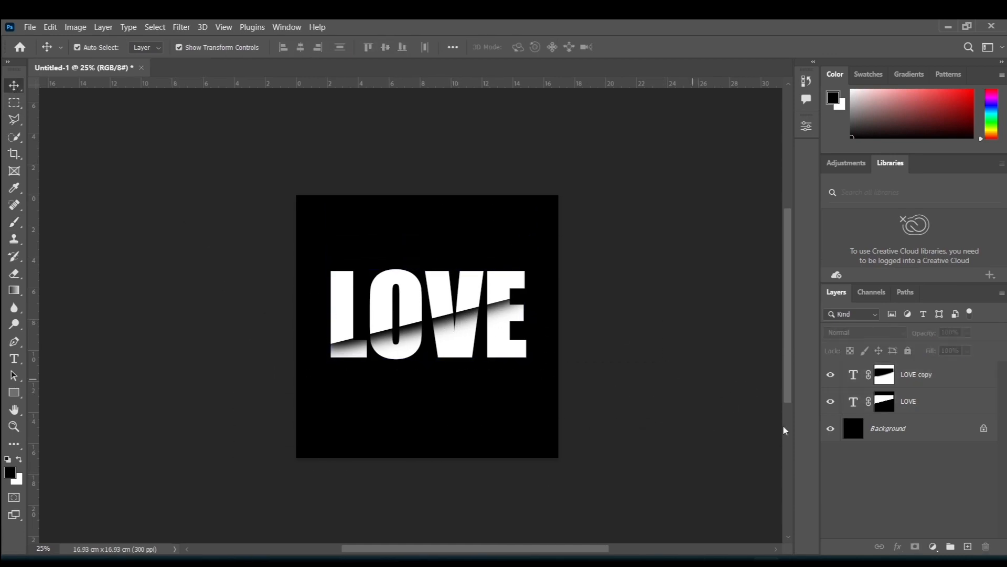
{"action": "left_click", "coordinate": [927, 405]}
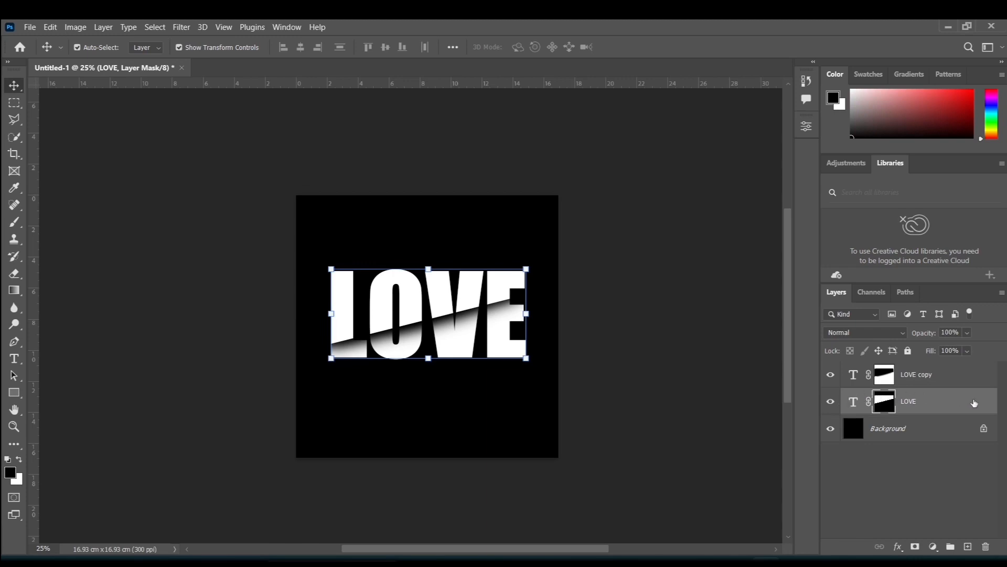
{"action": "left_click", "coordinate": [964, 369]}
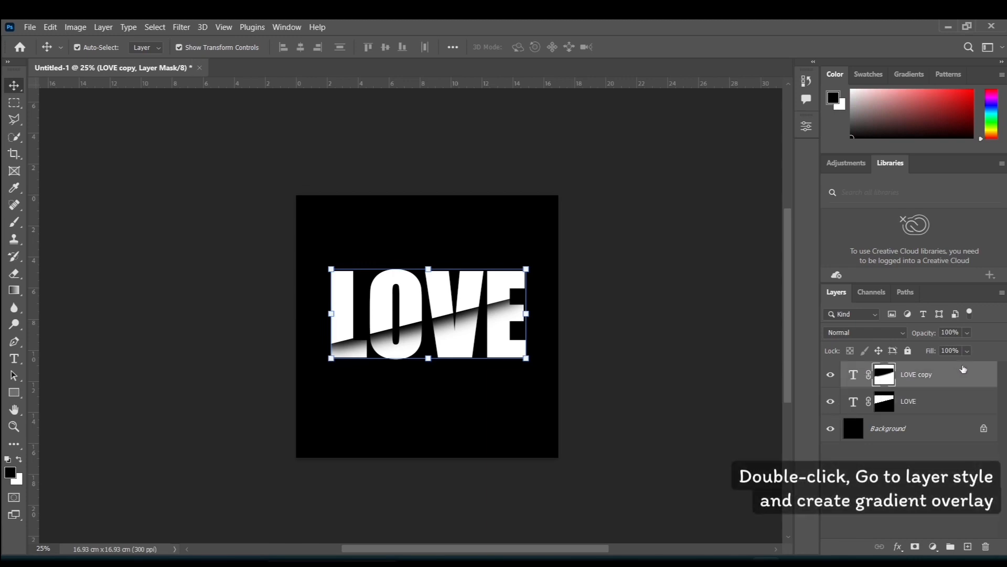
{"action": "double_click", "coordinate": [994, 380]}
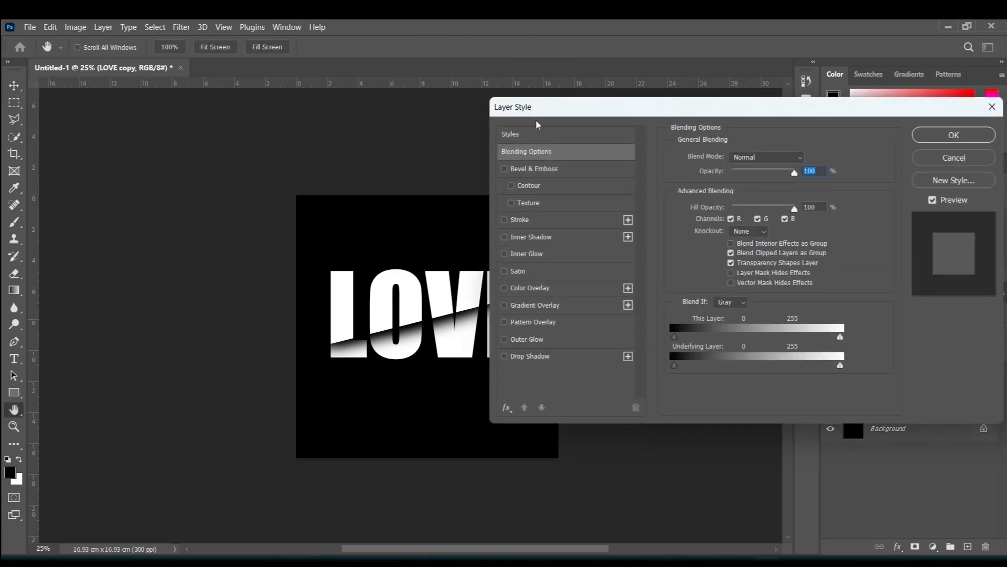
{"action": "left_click_drag", "start_coordinate": [536, 122], "coordinate": [622, 115]}
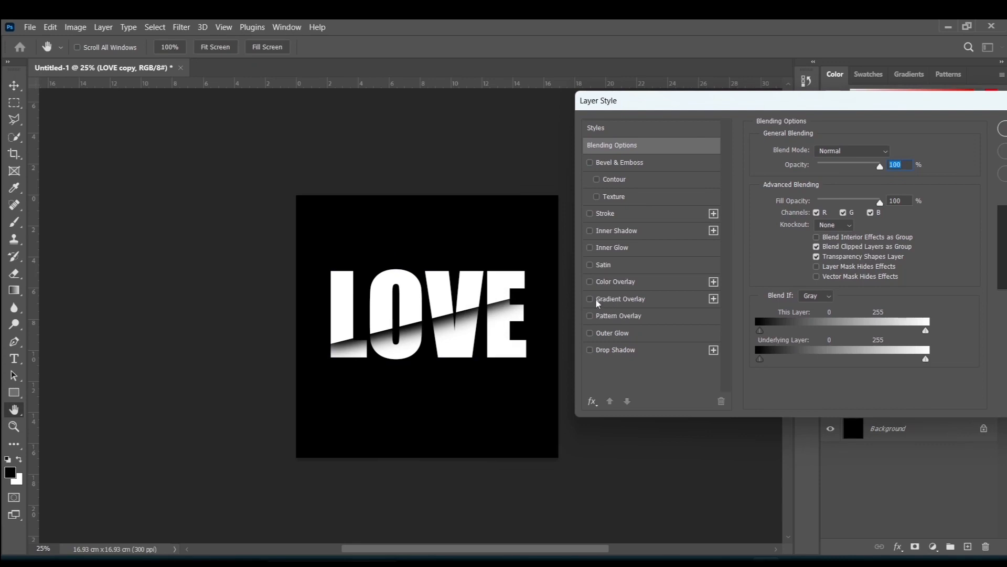
{"action": "left_click", "coordinate": [635, 299]}
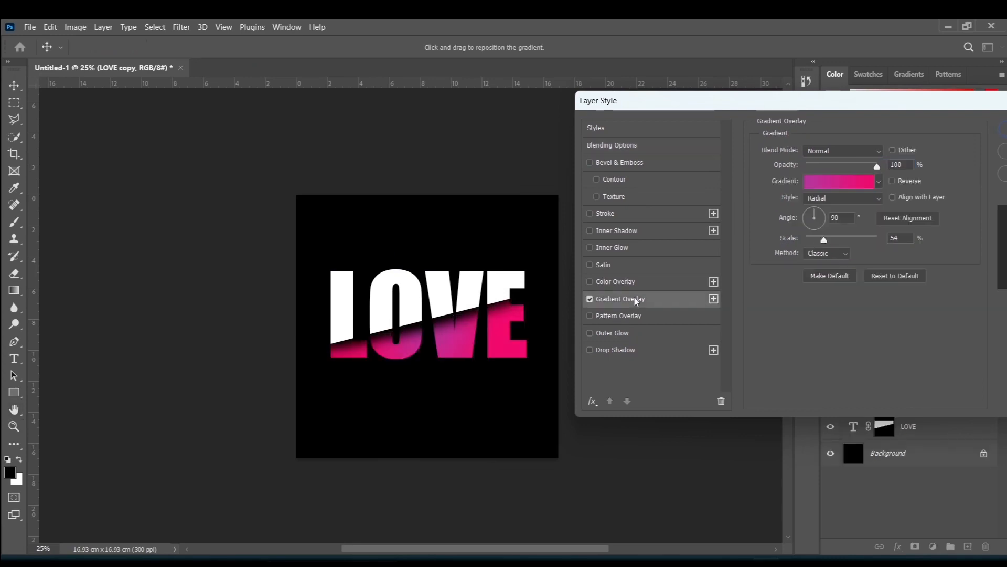
Step: Try several gradient presets from the Oranges, Greens and Reds groups for the Gradient Overlay on the LOVE copy layer
{"action": "left_click", "coordinate": [879, 183]}
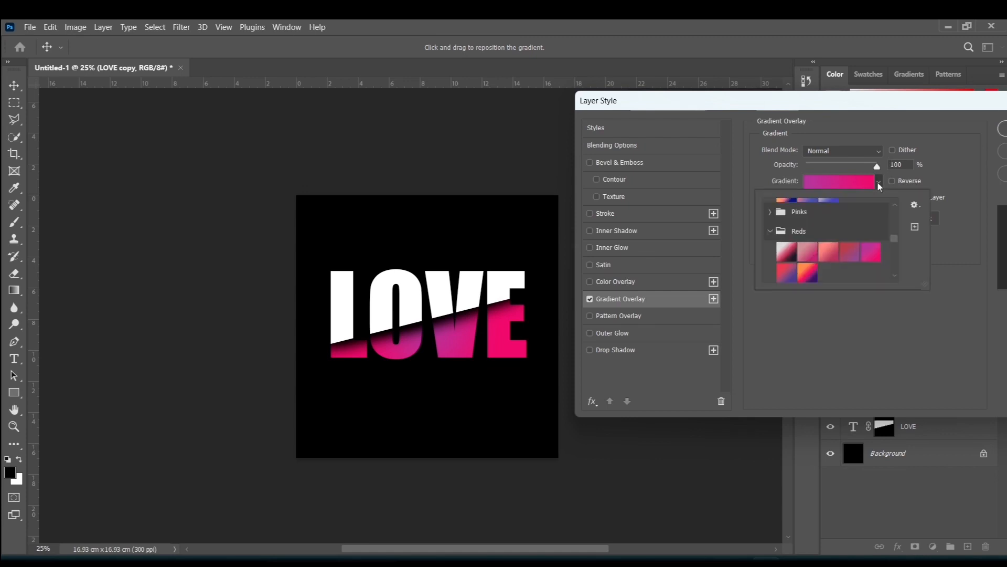
{"action": "scroll", "coordinate": [821, 260], "scroll_direction": "down", "scroll_amount": 4}
{"action": "left_click", "coordinate": [851, 252]}
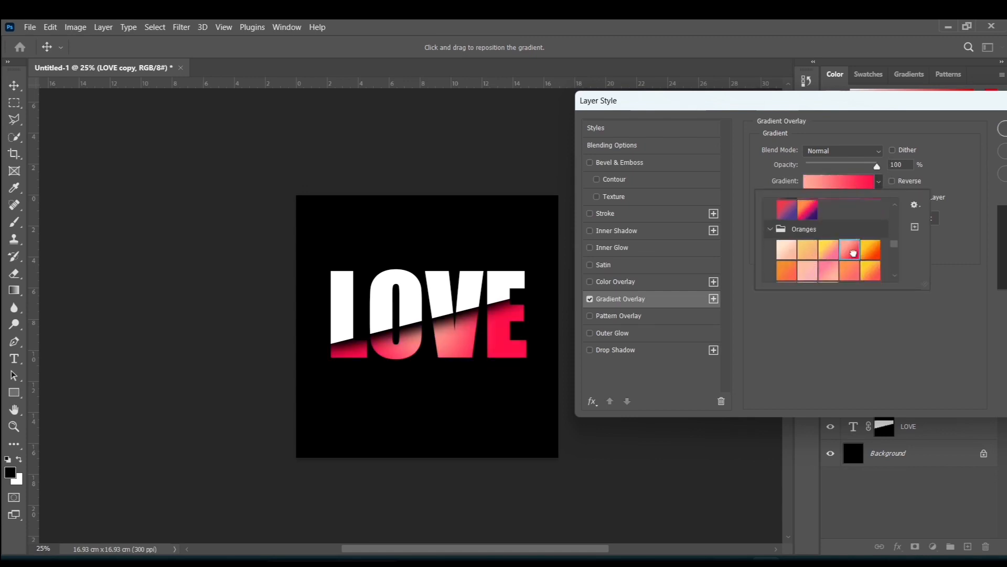
{"action": "scroll", "coordinate": [854, 253], "scroll_direction": "down", "scroll_amount": 2}
{"action": "scroll", "coordinate": [854, 253], "scroll_direction": "down", "scroll_amount": 3}
{"action": "left_click", "coordinate": [850, 253]}
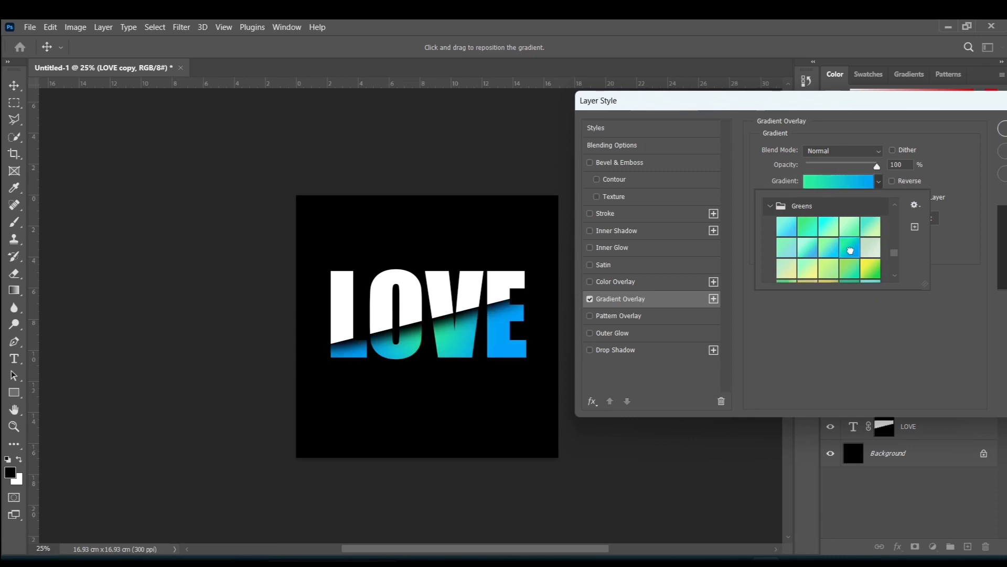
{"action": "scroll", "coordinate": [850, 254], "scroll_direction": "down", "scroll_amount": 1}
{"action": "left_click", "coordinate": [872, 201]}
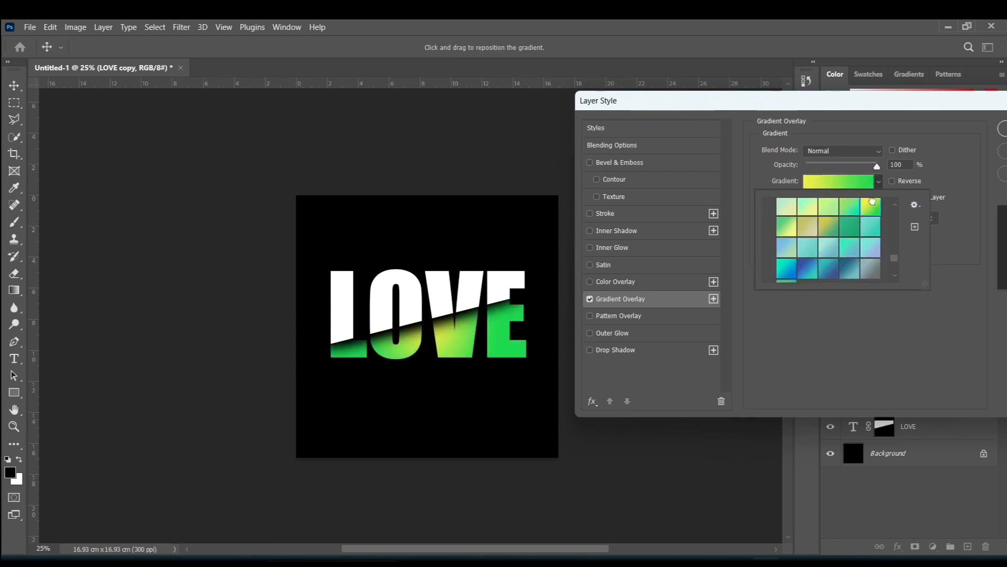
{"action": "scroll", "coordinate": [826, 233], "scroll_direction": "up", "scroll_amount": 2}
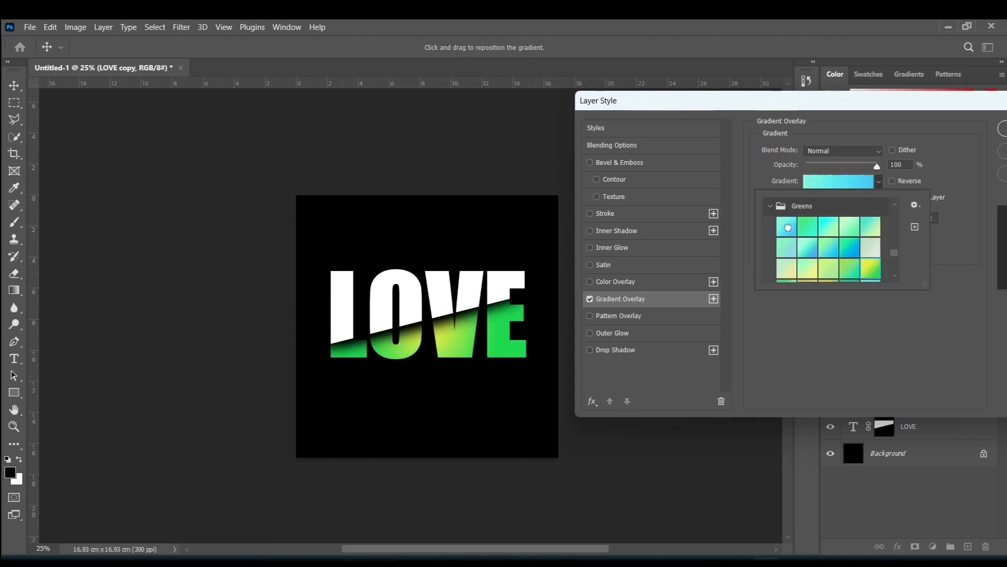
{"action": "left_click", "coordinate": [788, 227]}
{"action": "scroll", "coordinate": [863, 245], "scroll_direction": "up", "scroll_amount": 4}
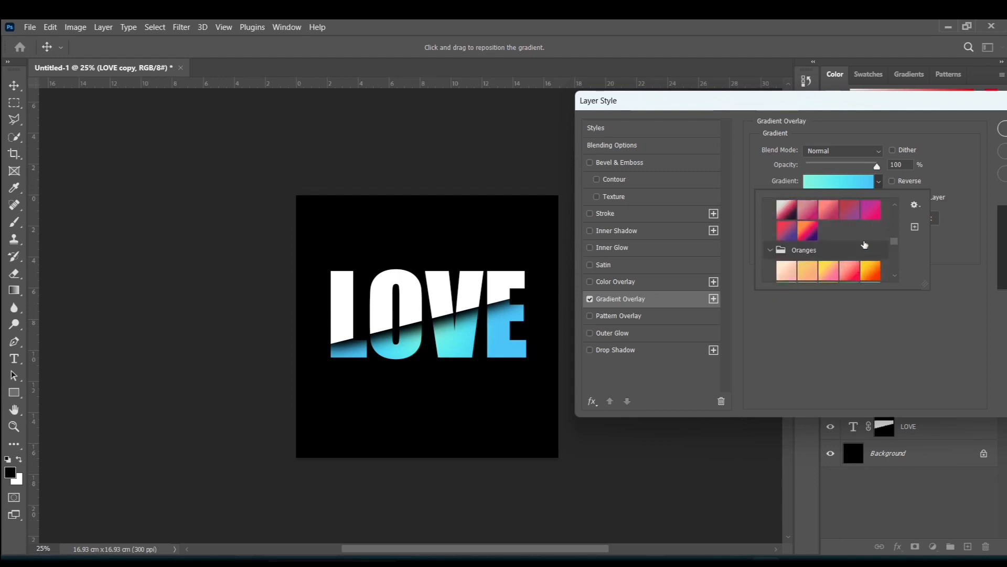
{"action": "left_click", "coordinate": [807, 253]}
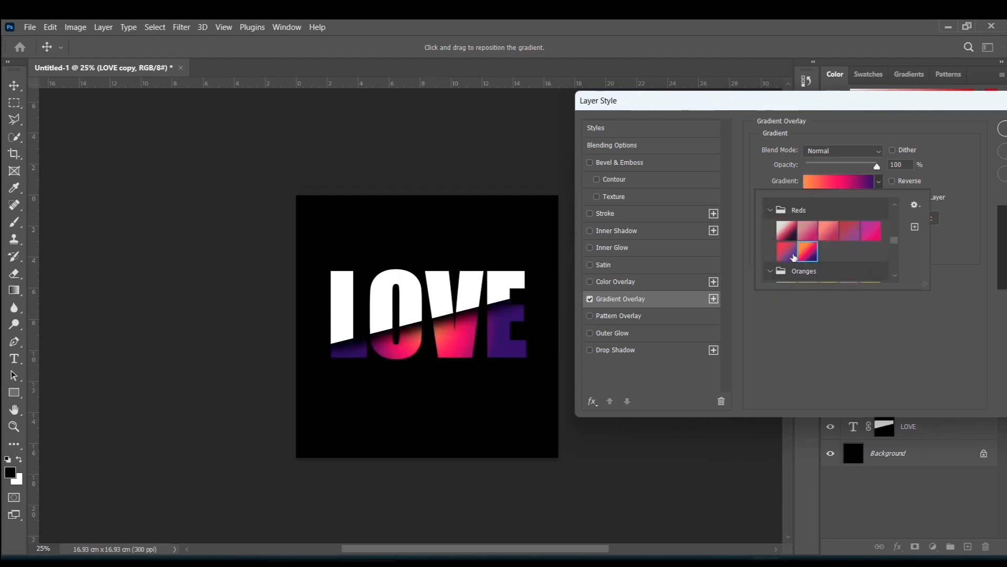
{"action": "left_click", "coordinate": [785, 230]}
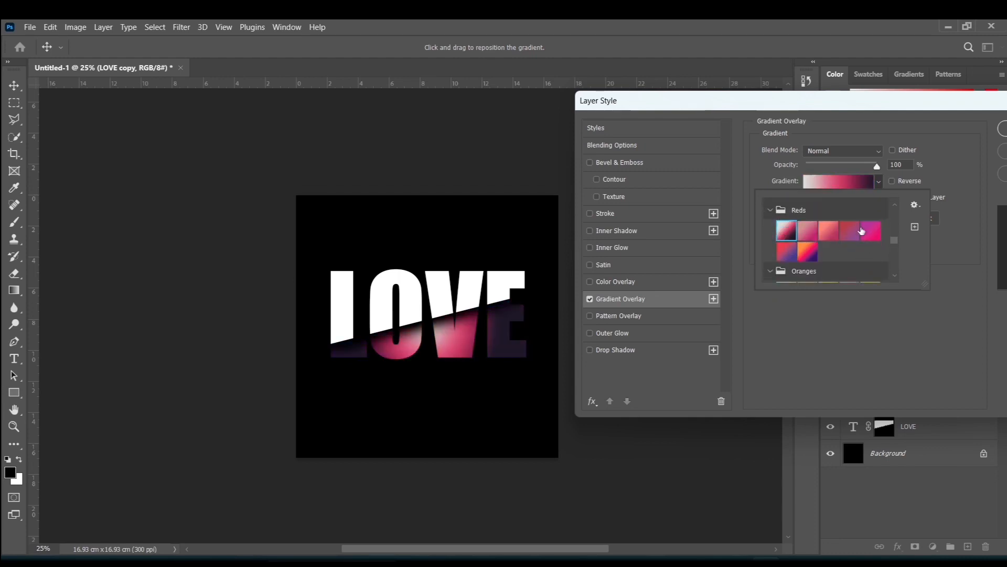
Step: Set the Gradient Overlay to the purple-to-pink preset from the Reds group and apply the layer style
{"action": "left_click", "coordinate": [876, 228]}
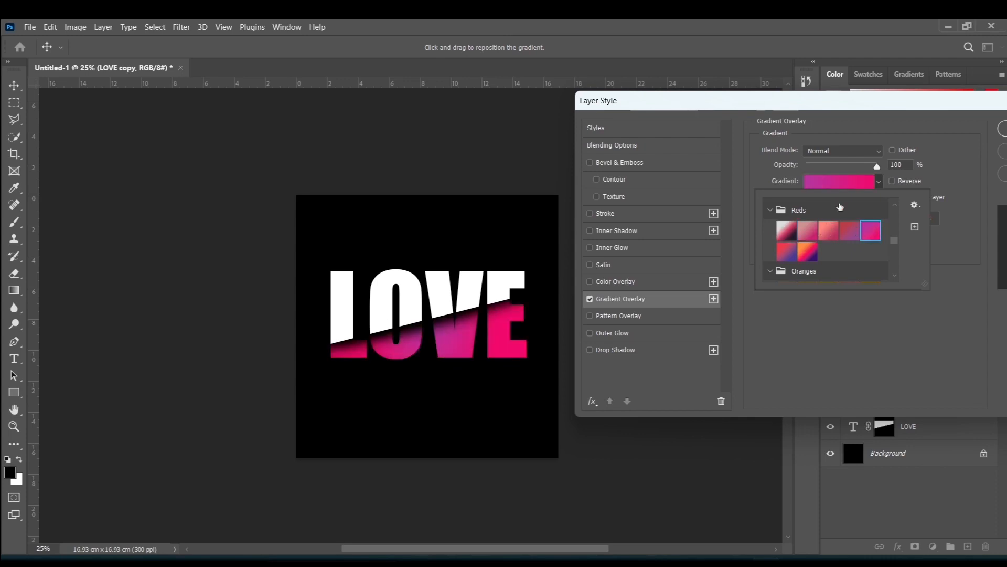
{"action": "left_click_drag", "start_coordinate": [877, 116], "coordinate": [793, 115]}
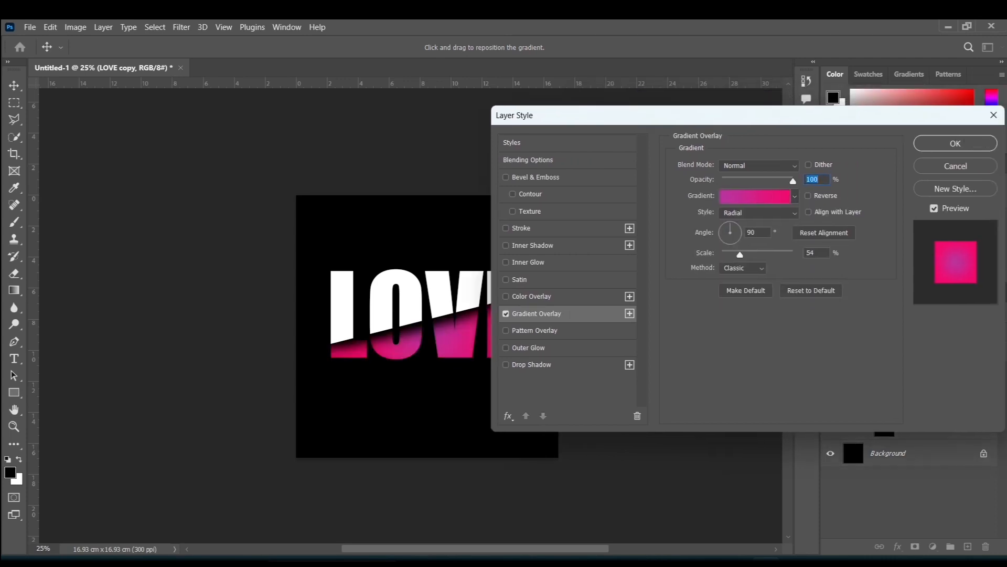
{"action": "left_click", "coordinate": [979, 146]}
{"action": "left_click", "coordinate": [698, 307]}
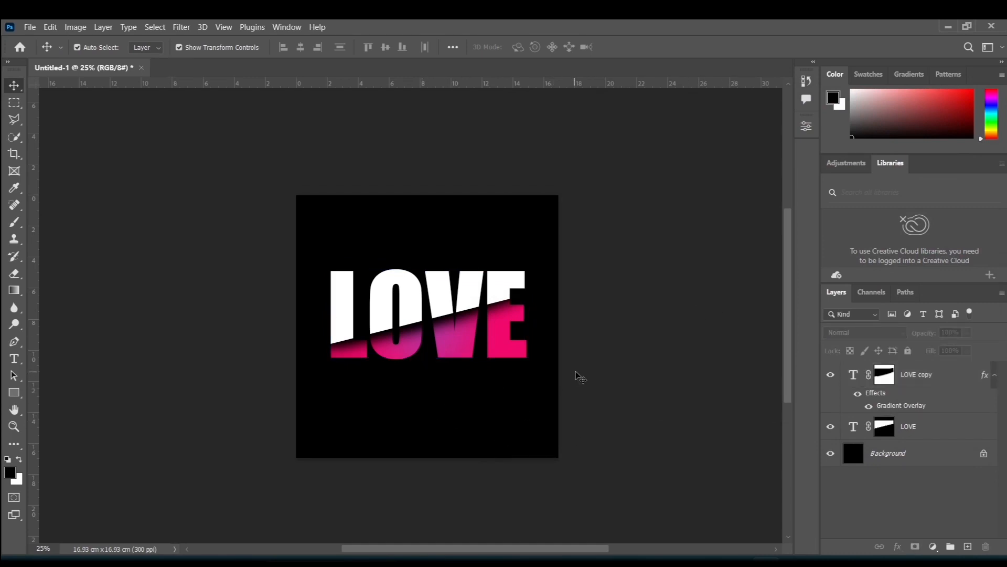
Step: Move both LOVE text layers together to the upper part of the canvas, leaving room for a second word below
{"action": "left_click_drag", "start_coordinate": [628, 377], "coordinate": [337, 237]}
{"action": "left_click_drag", "start_coordinate": [443, 306], "coordinate": [441, 258]}
{"action": "left_click", "coordinate": [273, 447]}
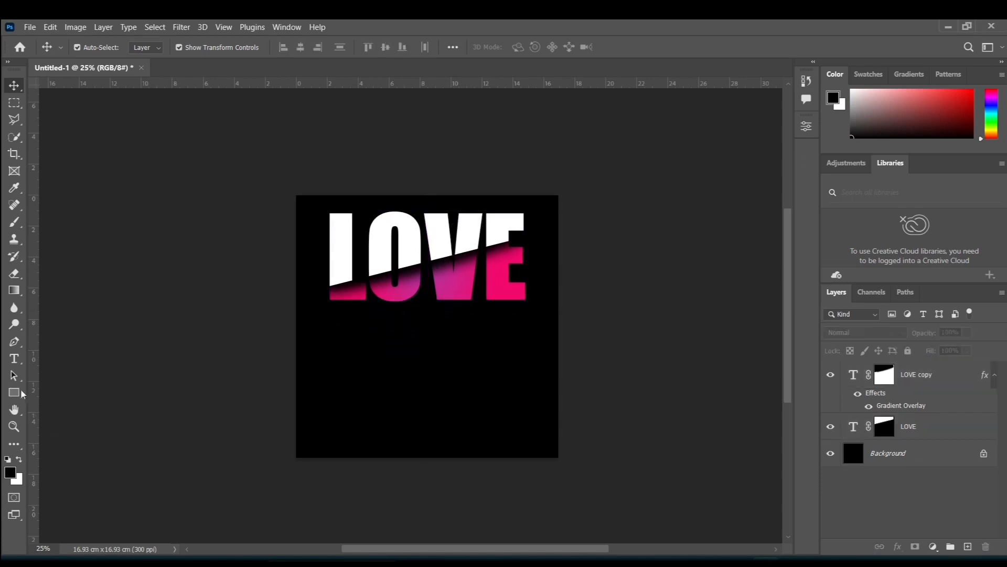
Step: Add the white Burmese text အချစ် at 100 pt below LOVE with the Type tool
{"action": "left_click", "coordinate": [13, 358]}
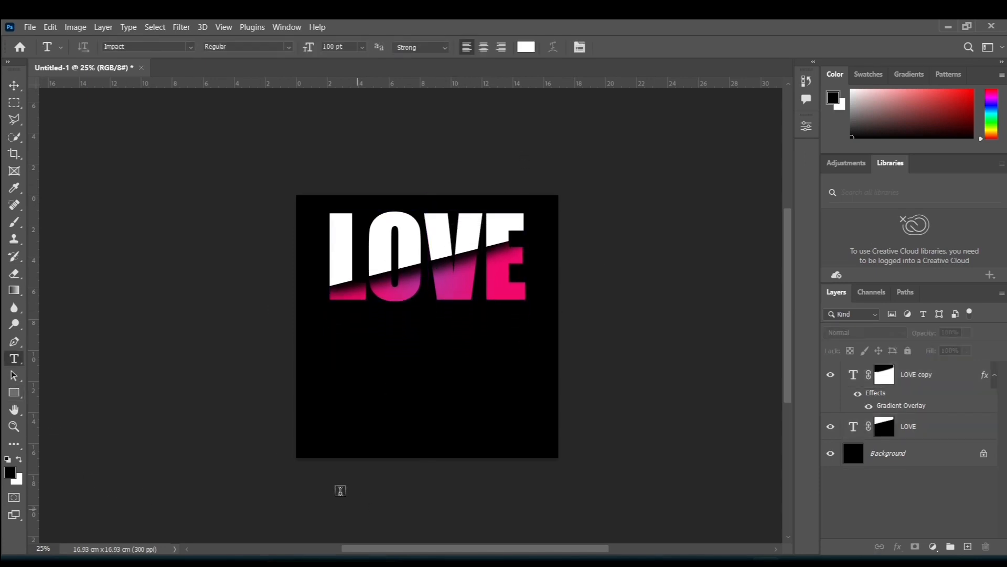
{"action": "left_click", "coordinate": [334, 393]}
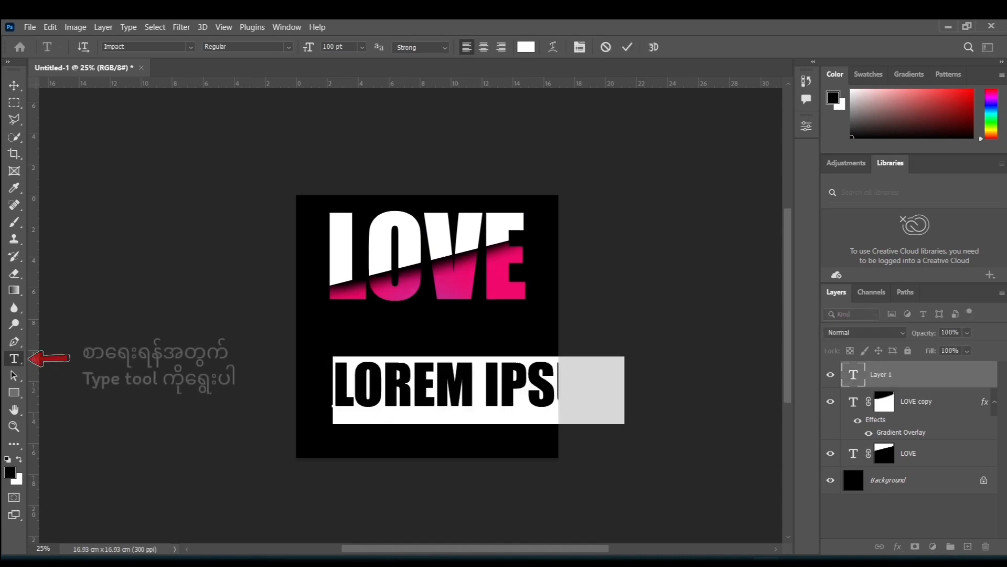
{"action": "key", "text": "ctrl+shift+p"}
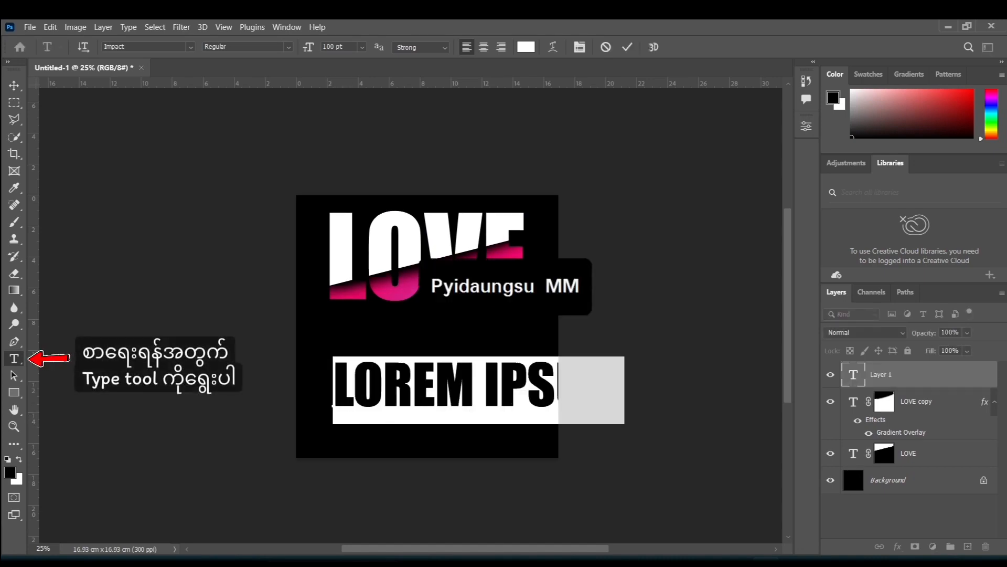
{"action": "type", "text": "အချစ်"}
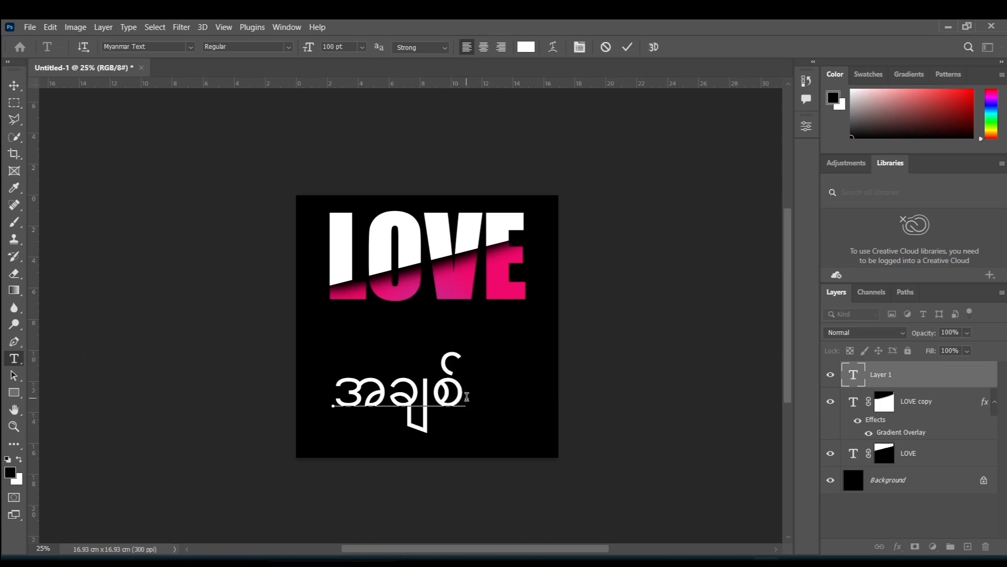
Step: Set the font style of the အချစ် text to Bold and commit the text
{"action": "left_click_drag", "start_coordinate": [467, 397], "coordinate": [314, 394]}
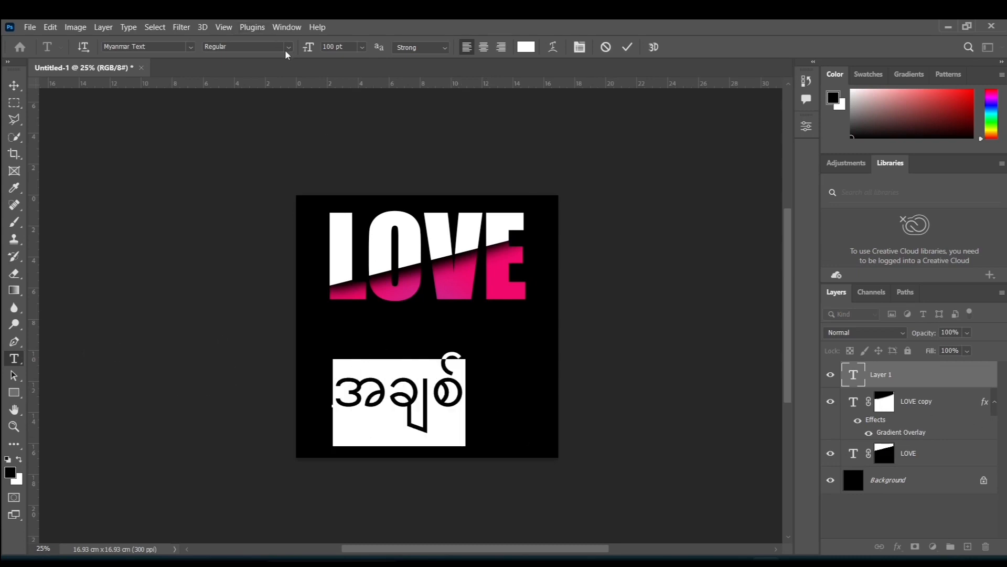
{"action": "left_click", "coordinate": [288, 46]}
{"action": "left_click", "coordinate": [240, 77]}
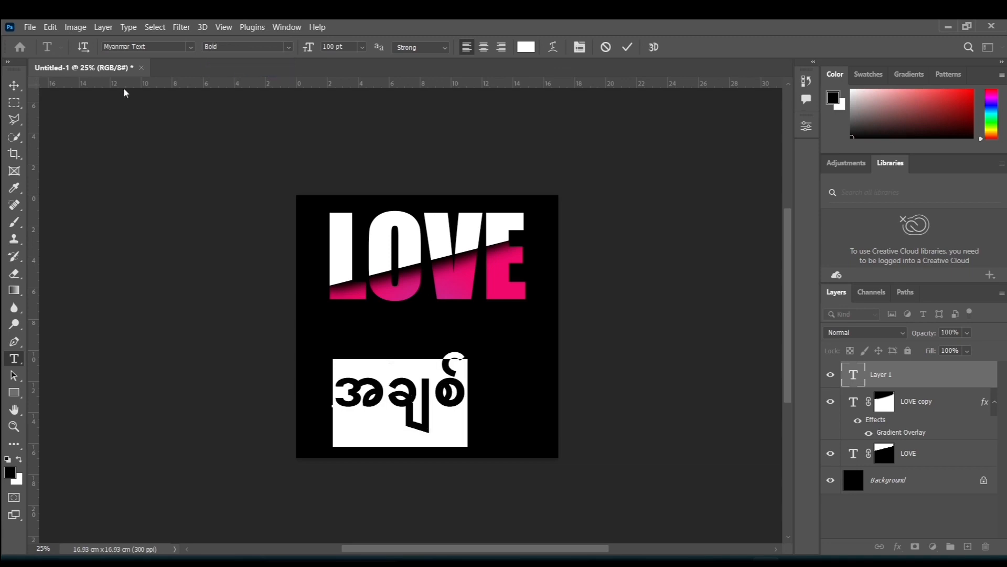
{"action": "left_click", "coordinate": [15, 86]}
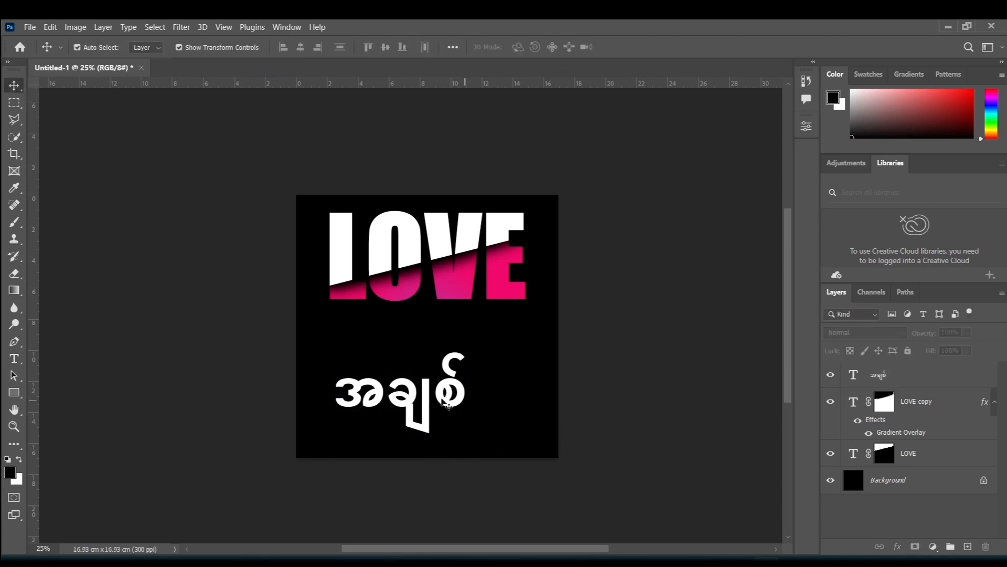
Step: Position the အချစ် text directly under LOVE, aligned with its first letter, and scale it up to about 184%
{"action": "left_click_drag", "start_coordinate": [386, 386], "coordinate": [379, 317]}
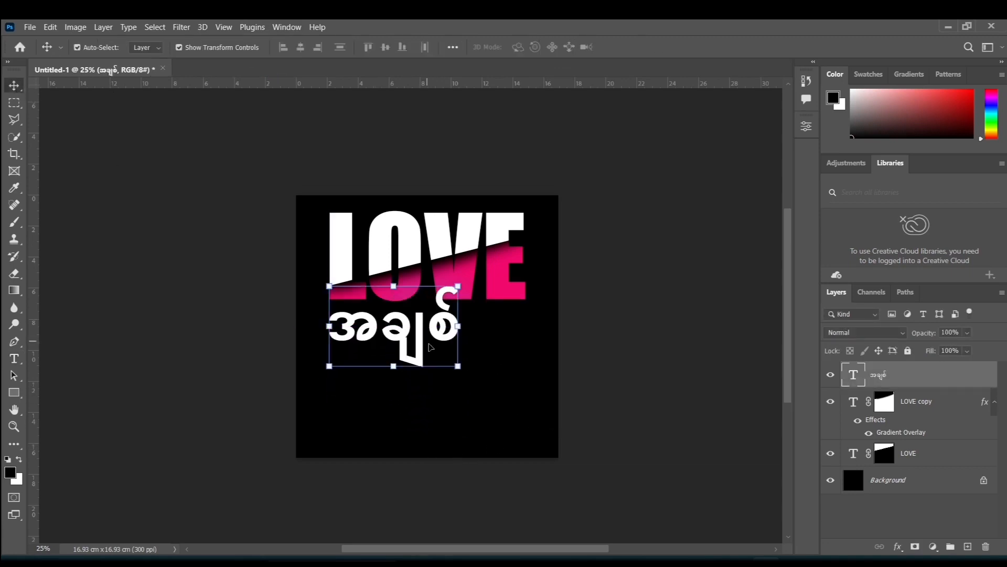
{"action": "left_click_drag", "start_coordinate": [458, 365], "coordinate": [550, 443]}
{"action": "left_click_drag", "start_coordinate": [529, 425], "coordinate": [574, 420]}
{"action": "left_click_drag", "start_coordinate": [493, 367], "coordinate": [489, 372]}
{"action": "key", "text": "Return"}
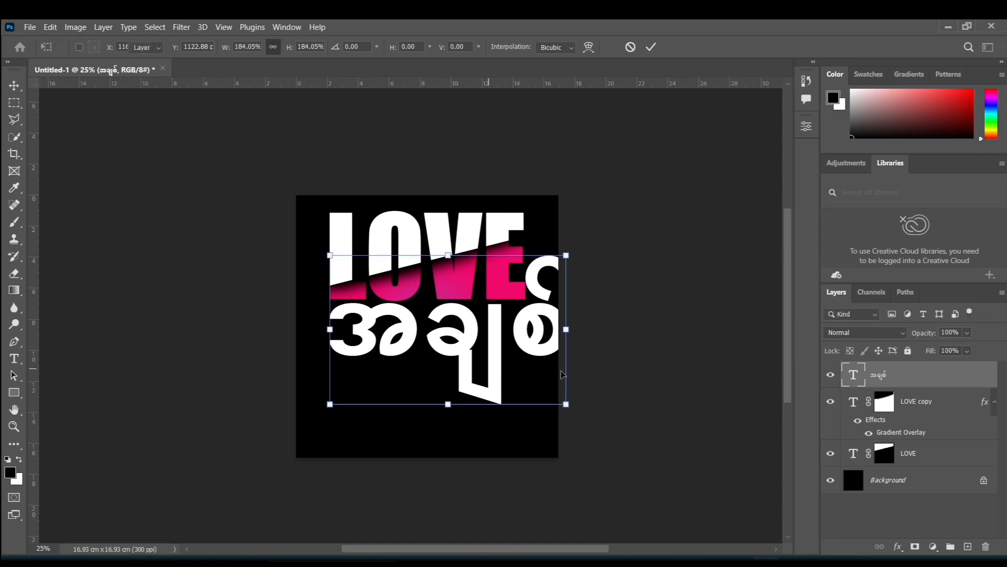
Step: Scale all three text layers together to about 83% and centre them on the canvas
{"action": "left_click_drag", "start_coordinate": [641, 419], "coordinate": [266, 154]}
{"action": "left_click_drag", "start_coordinate": [559, 216], "coordinate": [535, 243]}
{"action": "mouse_move", "coordinate": [461, 325]}
{"action": "left_mouse_down"}
{"action": "mouse_move", "coordinate": [484, 322]}
{"action": "mouse_move", "coordinate": [460, 328]}
{"action": "left_mouse_up"}
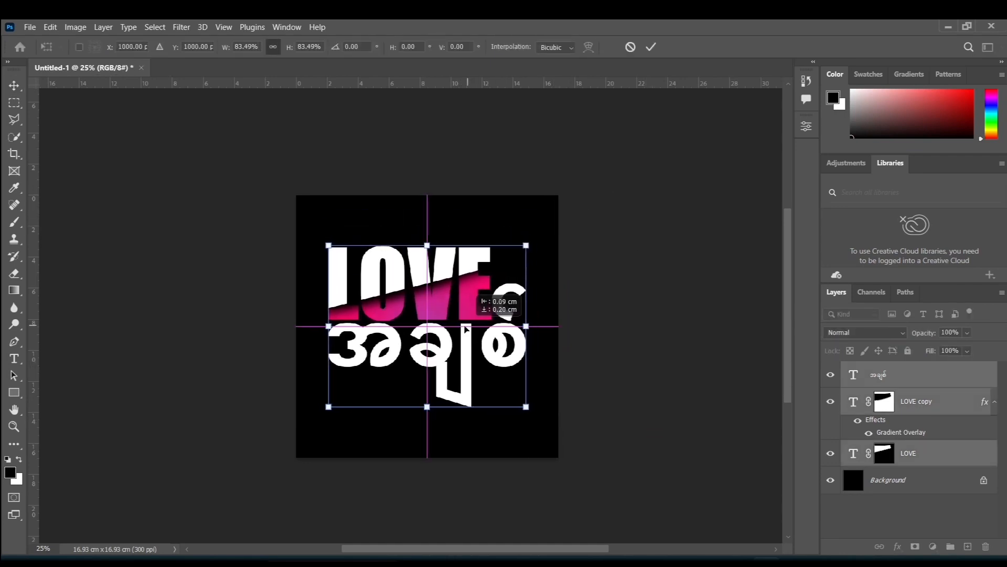
{"action": "key", "text": "Return"}
{"action": "left_click", "coordinate": [660, 328]}
Step: Mask the အချစ် layer to the part above a rising diagonal cut, using a Polygonal Lasso selection
{"action": "left_click", "coordinate": [450, 357]}
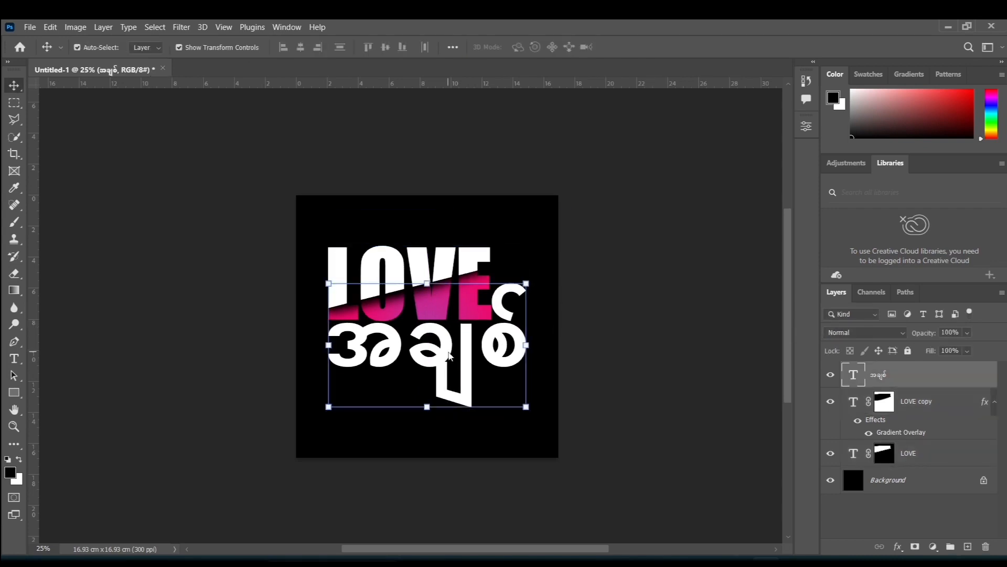
{"action": "left_click", "coordinate": [14, 120]}
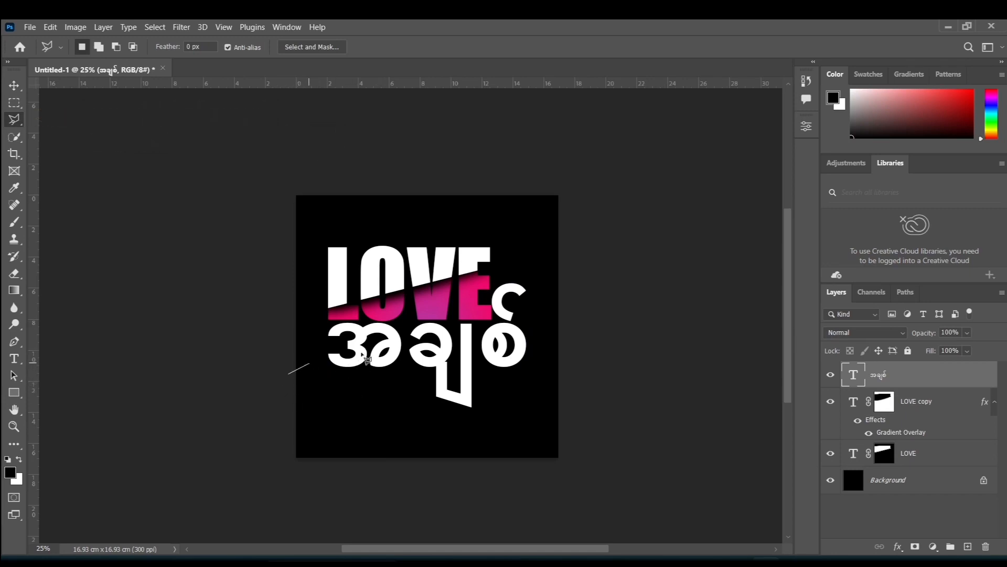
{"action": "left_click", "coordinate": [568, 317]}
{"action": "left_click", "coordinate": [563, 247]}
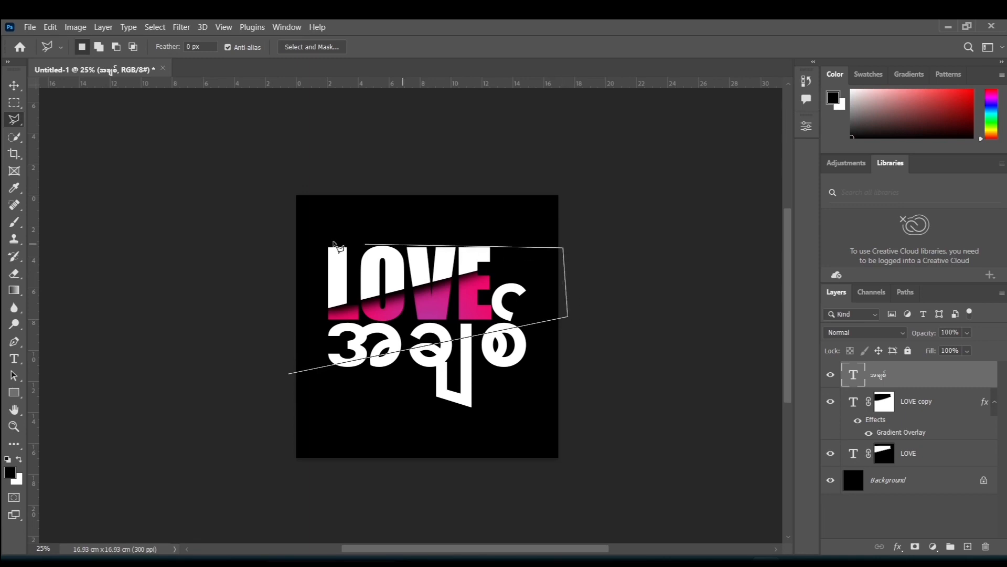
{"action": "left_click", "coordinate": [271, 244]}
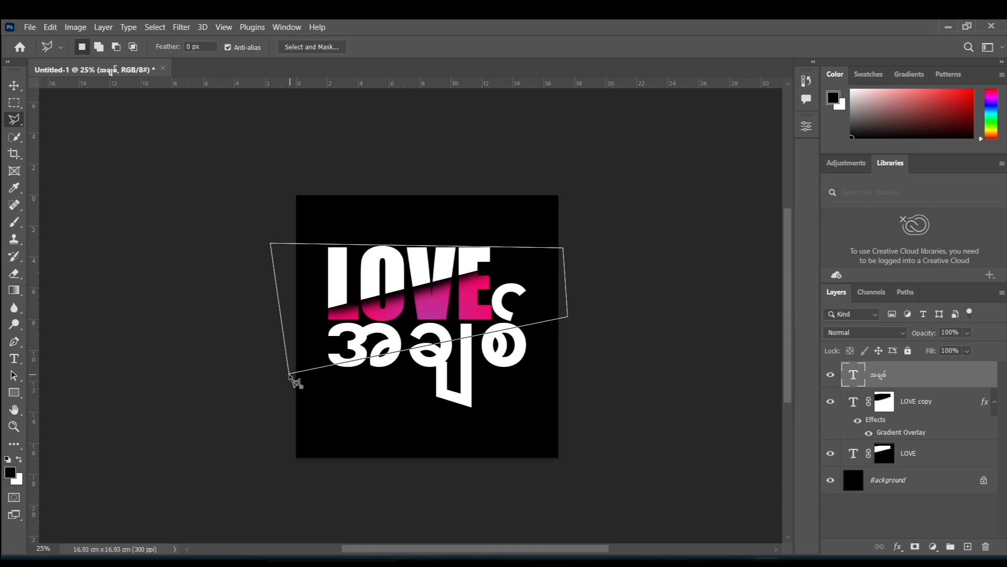
{"action": "left_click", "coordinate": [290, 374]}
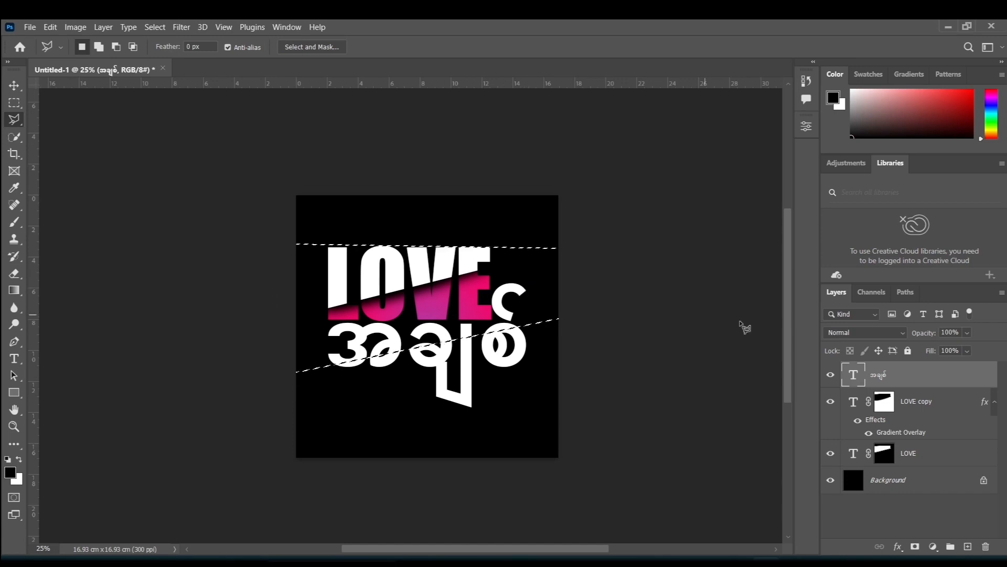
{"action": "left_click", "coordinate": [916, 547]}
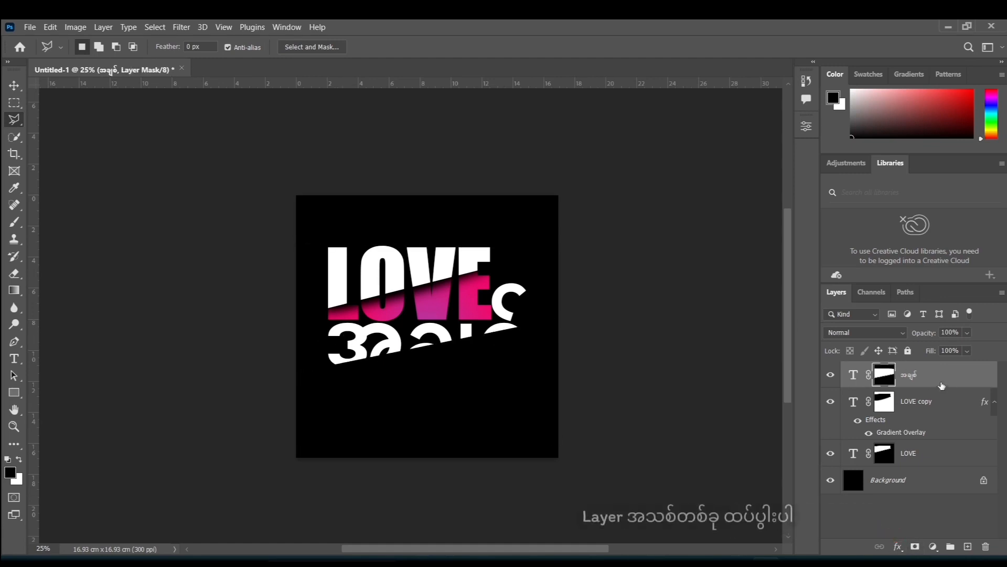
Step: Duplicate the masked အချစ် layer and invert the copy's mask so it shows the lower part of the text
{"action": "left_click_drag", "start_coordinate": [931, 387], "coordinate": [969, 547]}
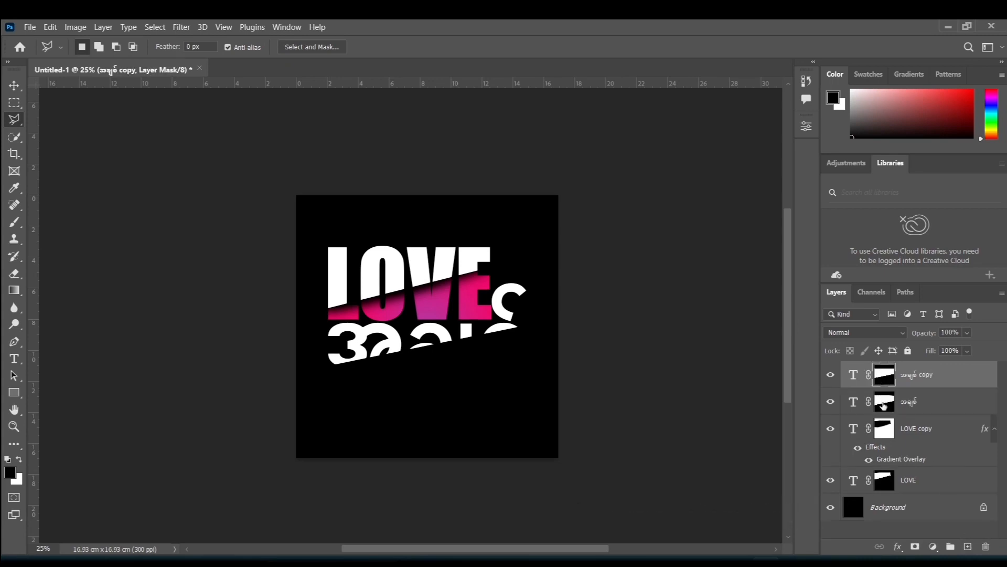
{"action": "left_click", "coordinate": [884, 403]}
{"action": "left_click", "coordinate": [884, 376]}
{"action": "key", "text": "ctrl+i"}
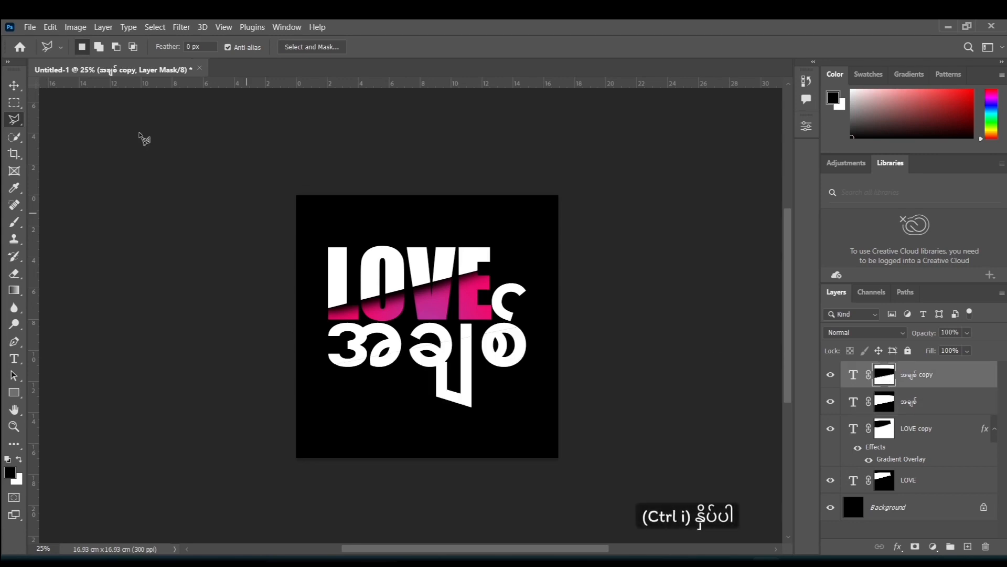
Step: Paint a soft black shadow along the diagonal cut on the အချစ် copy layer's mask with the Brush tool at size 300
{"action": "left_click", "coordinate": [23, 226]}
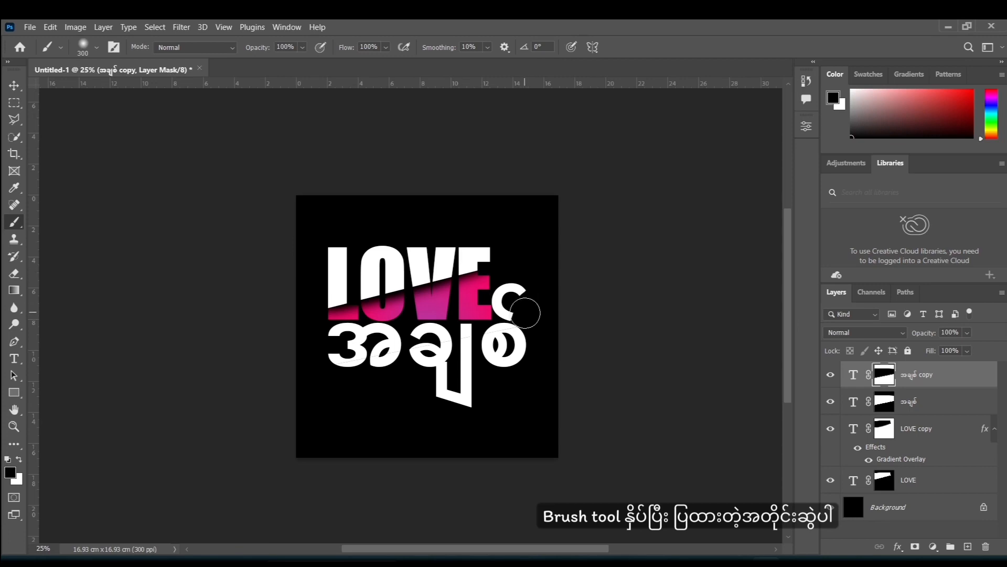
{"action": "scroll", "coordinate": [507, 313], "scroll_direction": "up", "scroll_amount": 2}
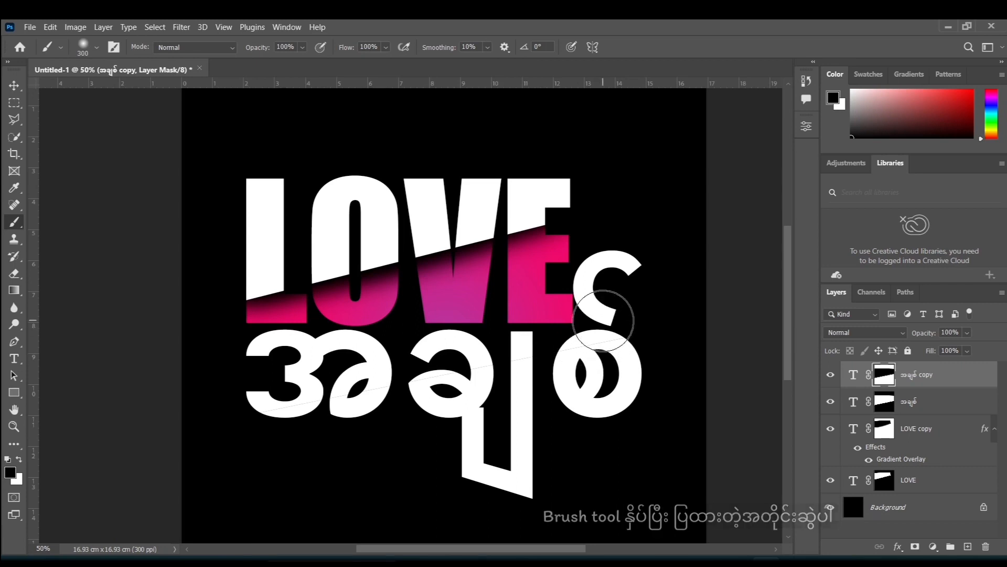
{"action": "mouse_move", "coordinate": [603, 321]}
{"action": "left_mouse_down"}
{"action": "mouse_move", "coordinate": [490, 352]}
{"action": "mouse_move", "coordinate": [263, 386]}
{"action": "mouse_move", "coordinate": [341, 380]}
{"action": "mouse_move", "coordinate": [619, 314]}
{"action": "left_mouse_up"}
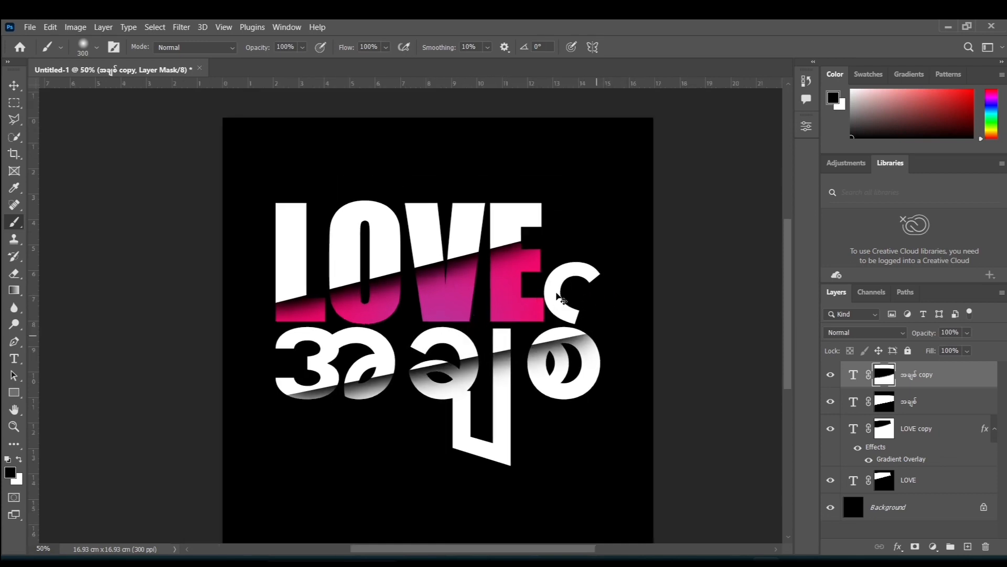
{"action": "key", "text": "ctrl+minus"}
{"action": "key", "text": "ctrl+minus"}
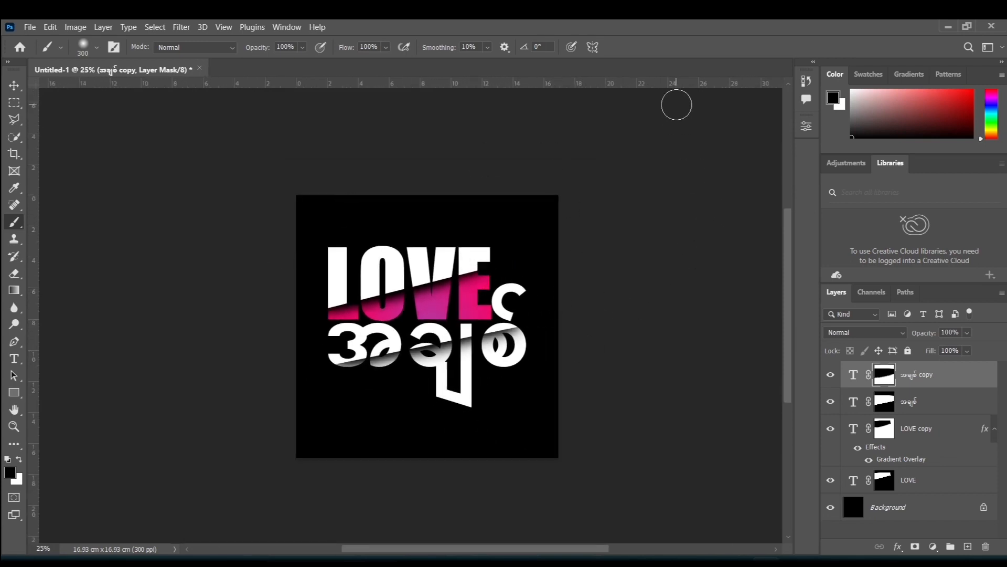
{"action": "left_click", "coordinate": [7, 83]}
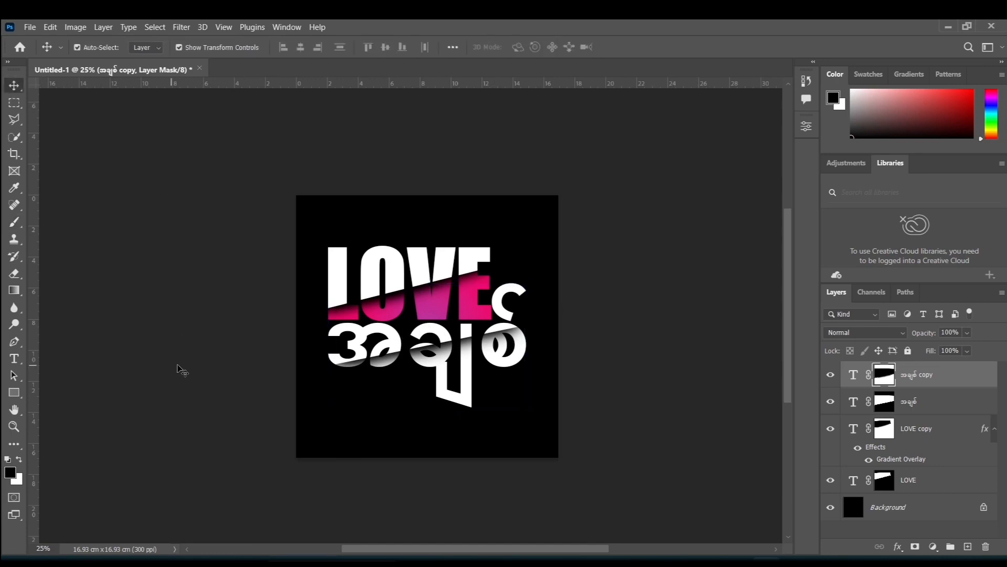
Step: Add a Gradient Overlay layer style to the အချစ် copy layer
{"action": "left_click", "coordinate": [714, 395]}
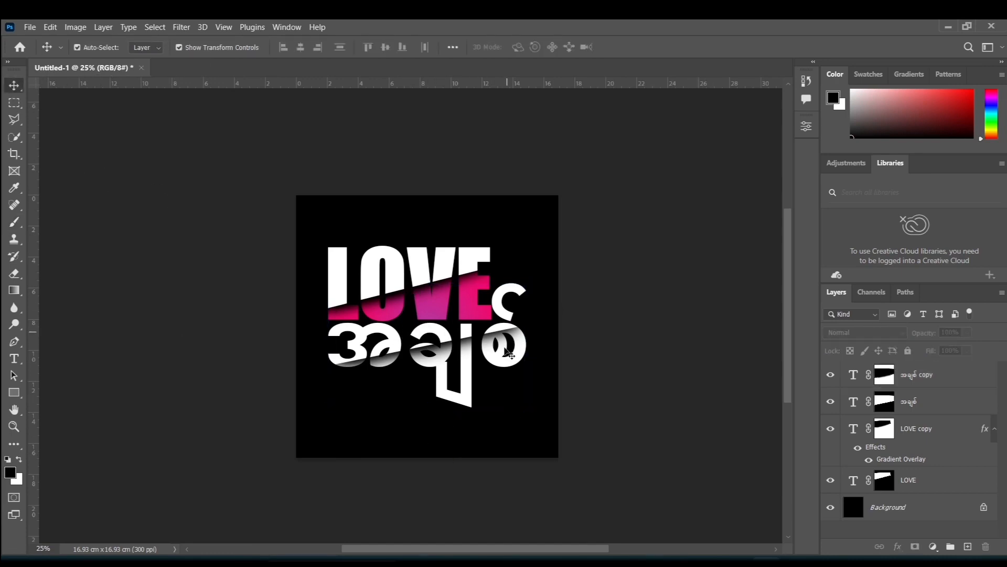
{"action": "left_click", "coordinate": [476, 386]}
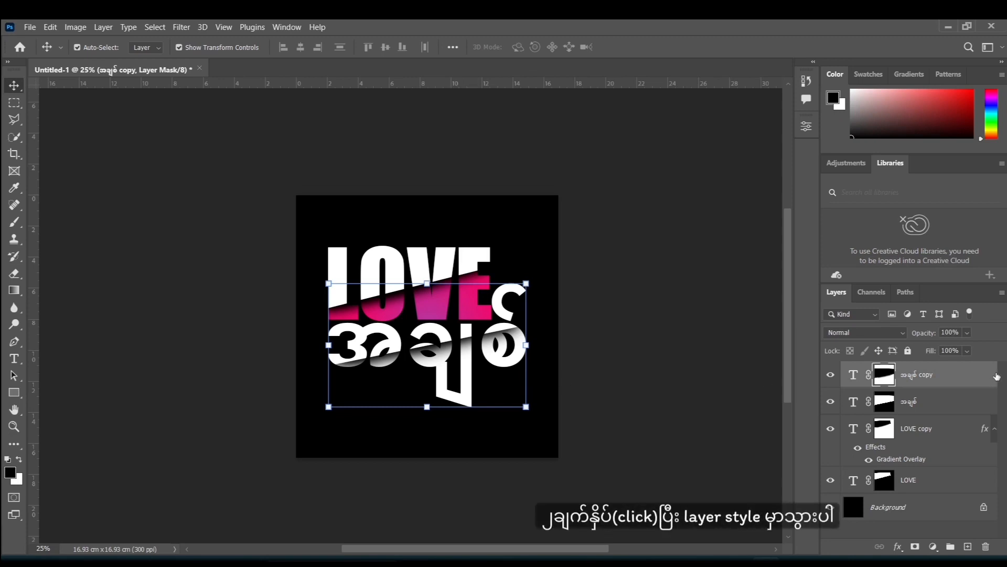
{"action": "double_click", "coordinate": [990, 375]}
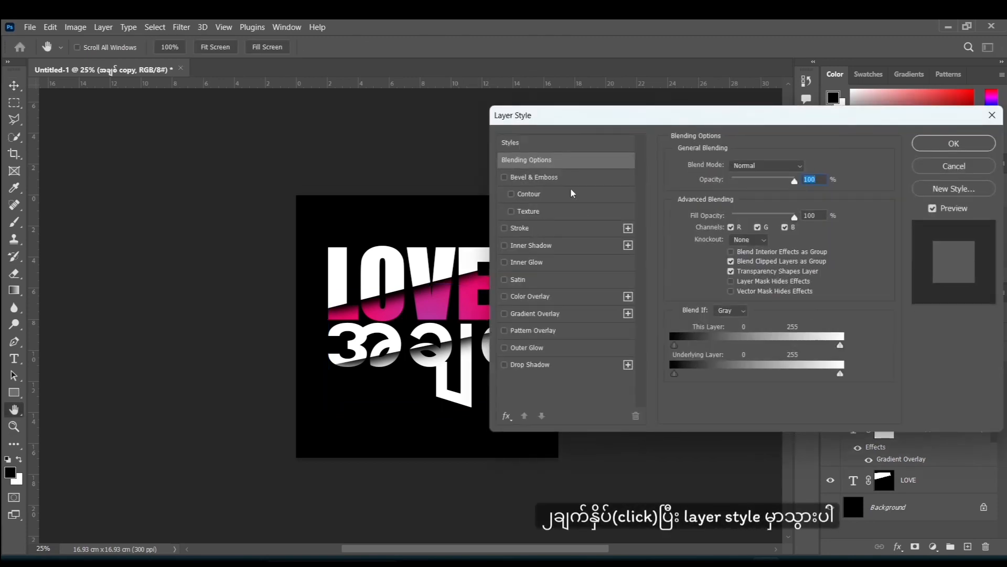
{"action": "left_click_drag", "start_coordinate": [566, 124], "coordinate": [630, 120]}
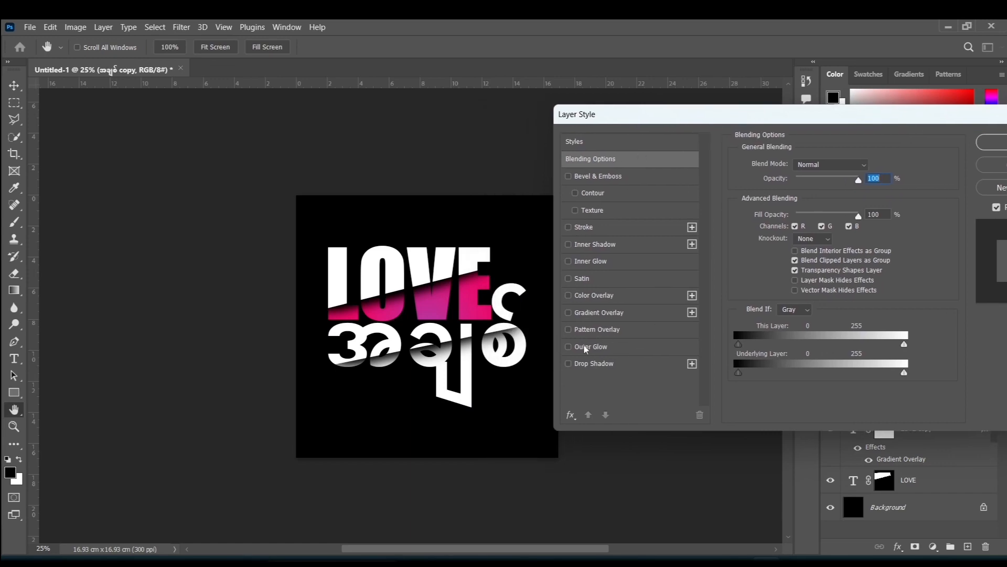
{"action": "left_click", "coordinate": [599, 313]}
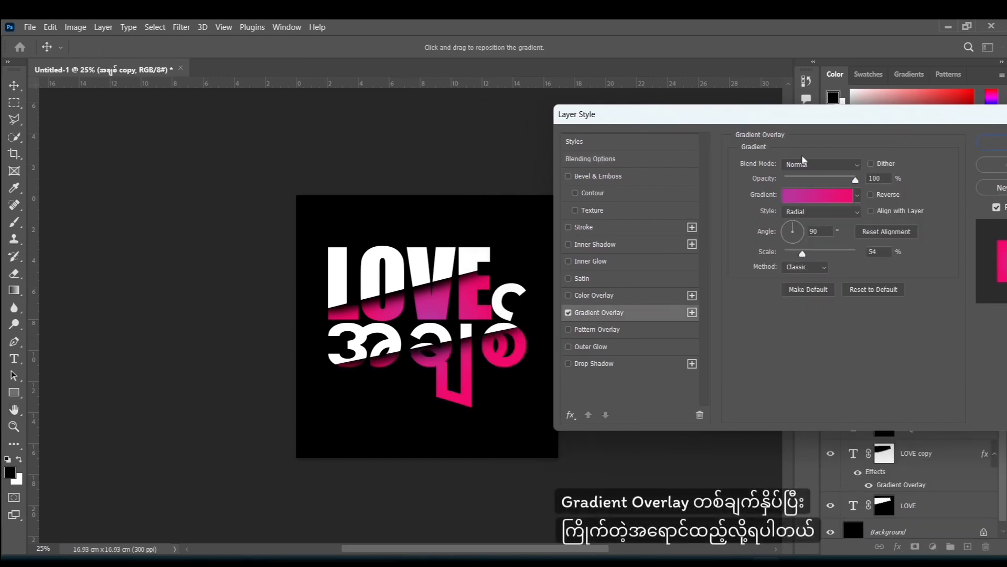
{"action": "left_click_drag", "start_coordinate": [761, 120], "coordinate": [694, 98]}
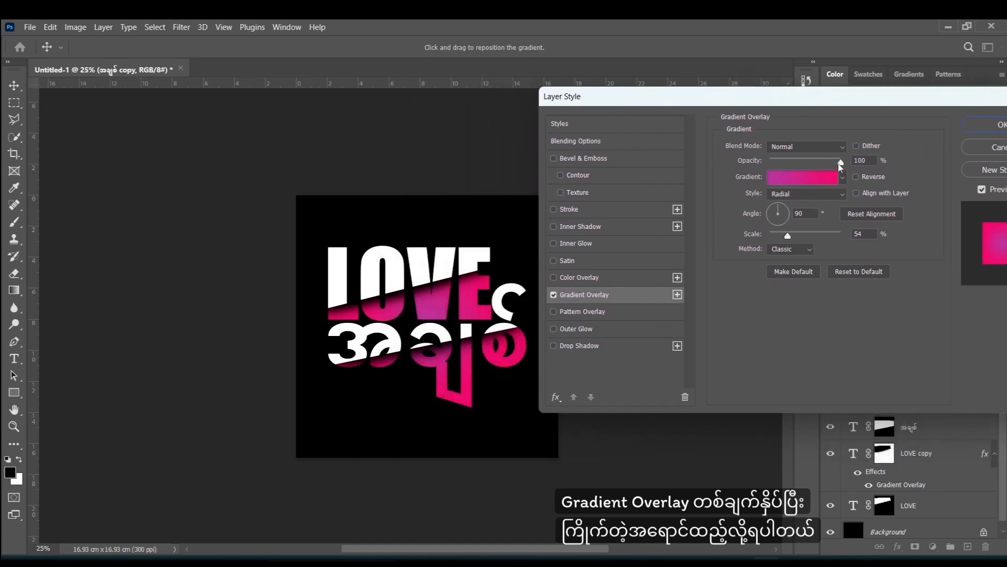
Step: Set the overlay's gradient to the green-to-turquoise preset from the Greens group and apply the layer style
{"action": "left_click", "coordinate": [843, 179]}
{"action": "scroll", "coordinate": [785, 254], "scroll_direction": "down", "scroll_amount": 3}
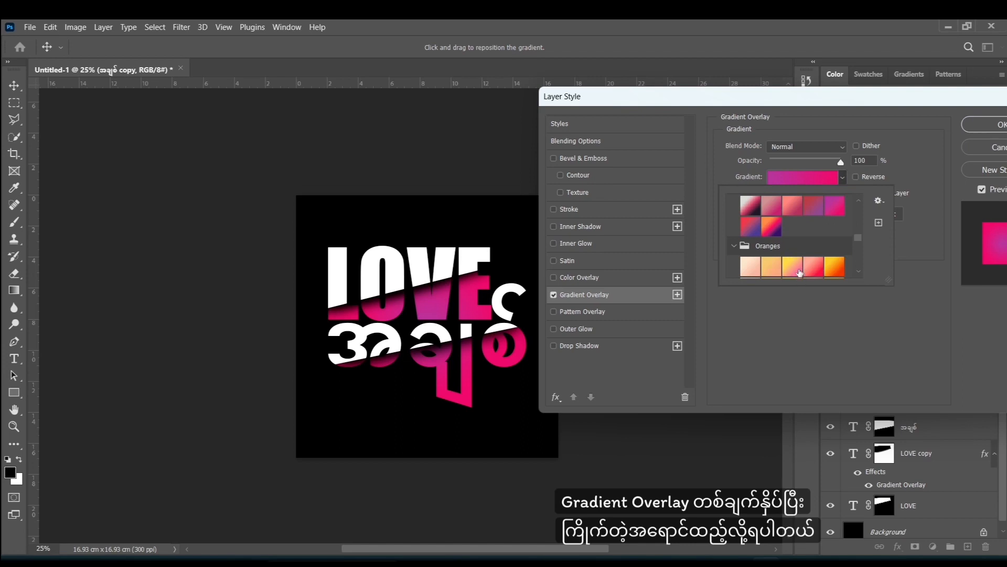
{"action": "left_click", "coordinate": [800, 272]}
{"action": "scroll", "coordinate": [803, 262], "scroll_direction": "down", "scroll_amount": 5}
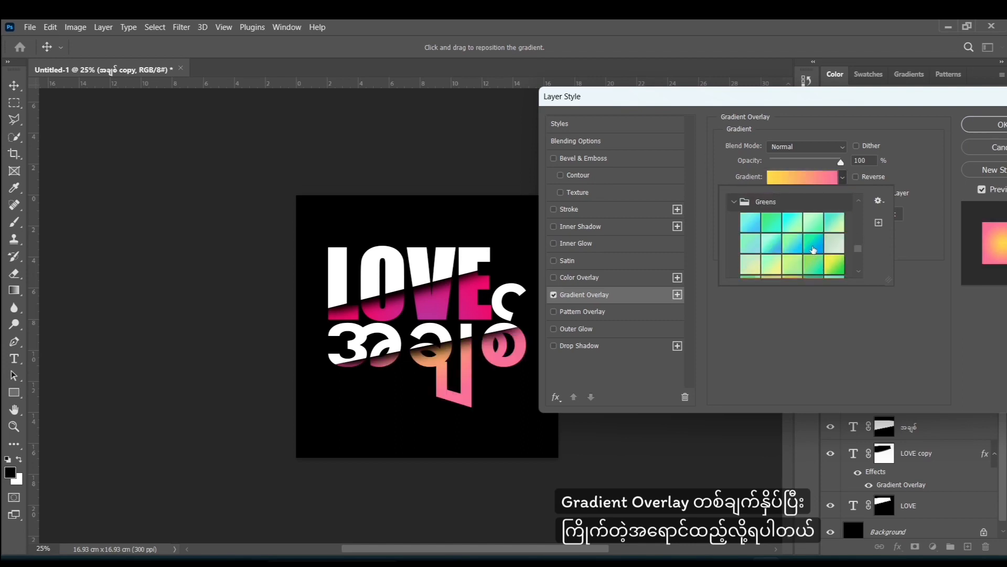
{"action": "left_click", "coordinate": [813, 248]}
{"action": "left_click", "coordinate": [758, 225]}
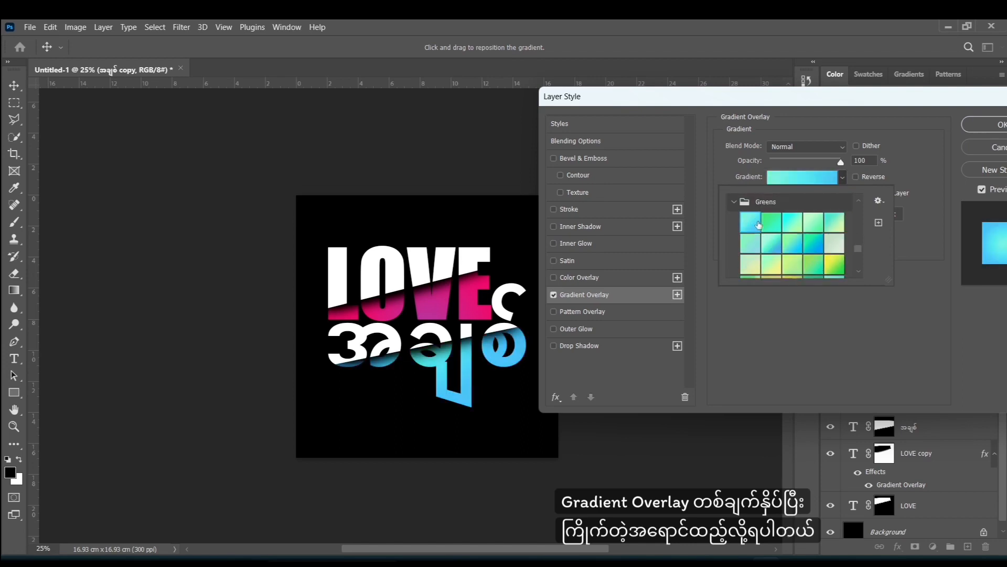
{"action": "left_click", "coordinate": [782, 225]}
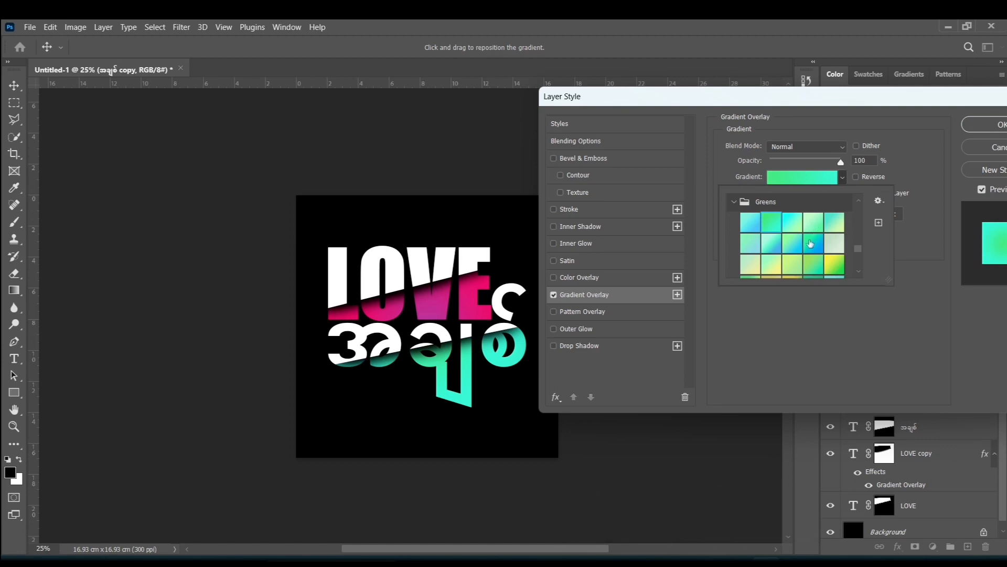
{"action": "left_click", "coordinate": [994, 127]}
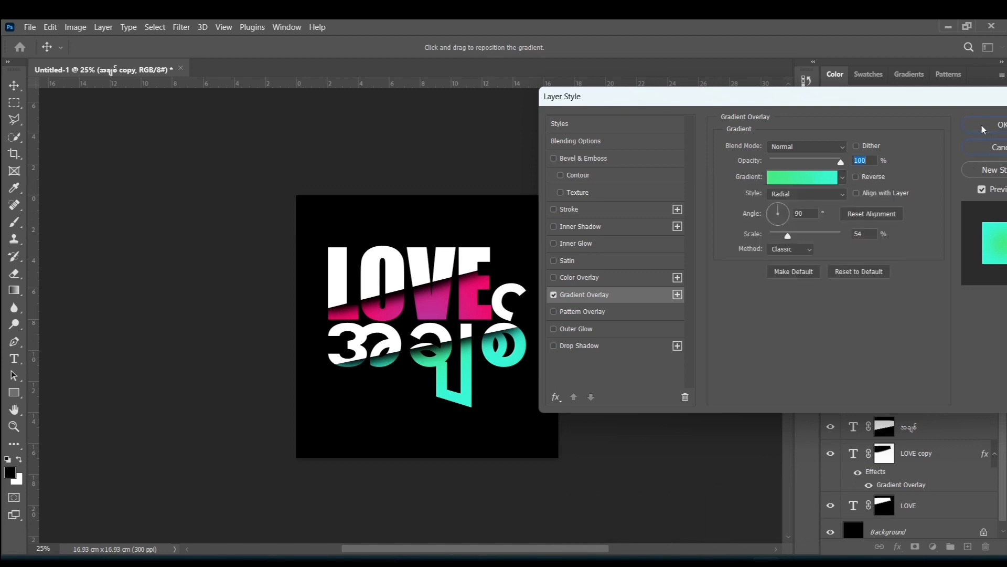
{"action": "left_click", "coordinate": [995, 127]}
Step: Select all four LOVE and အချစ် text layers and shift them together slightly to the right on the canvas
{"action": "key", "text": "ctrl+minus"}
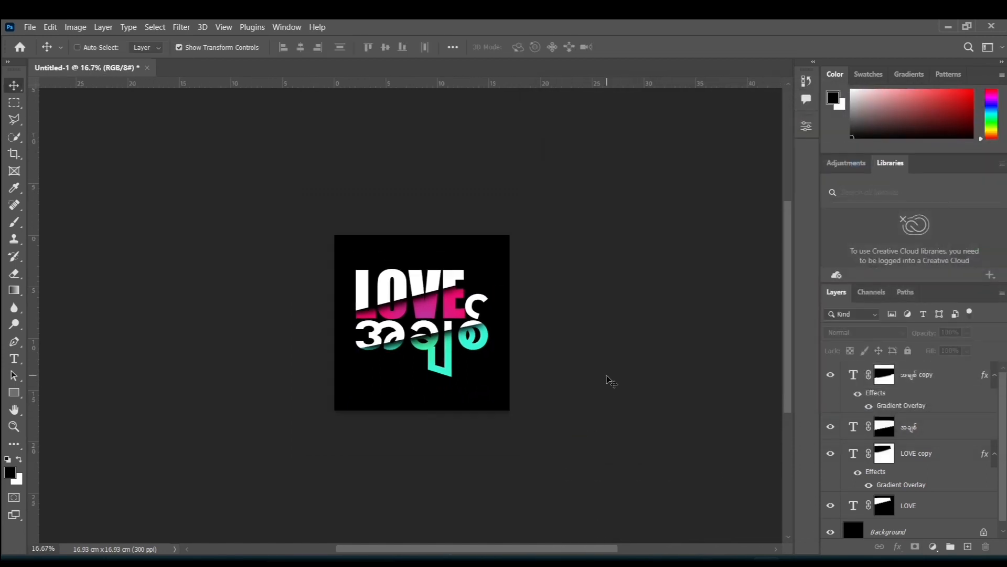
{"action": "key", "text": "ctrl+plus"}
{"action": "left_click_drag", "start_coordinate": [614, 460], "coordinate": [257, 208]}
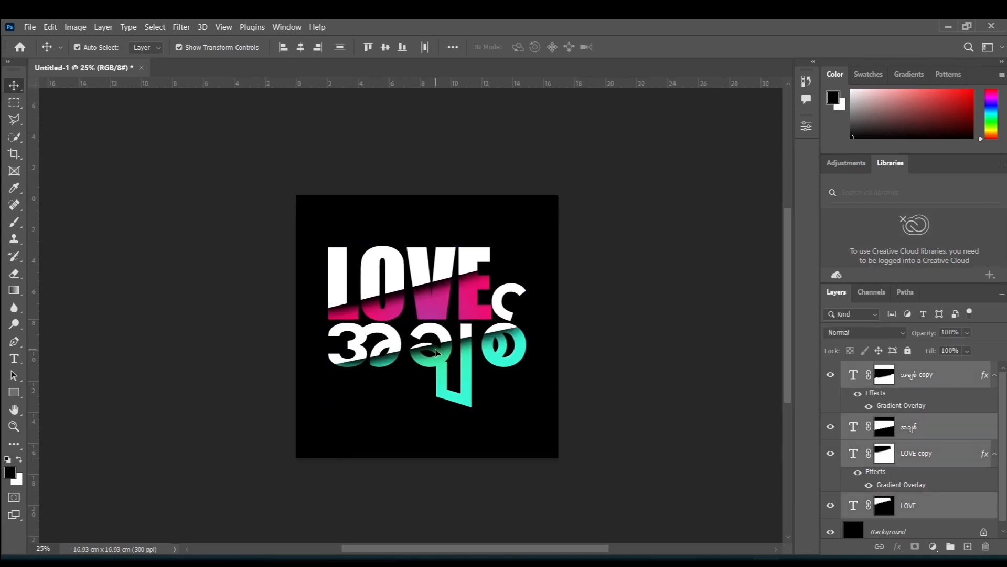
{"action": "left_click_drag", "start_coordinate": [435, 351], "coordinate": [441, 351]}
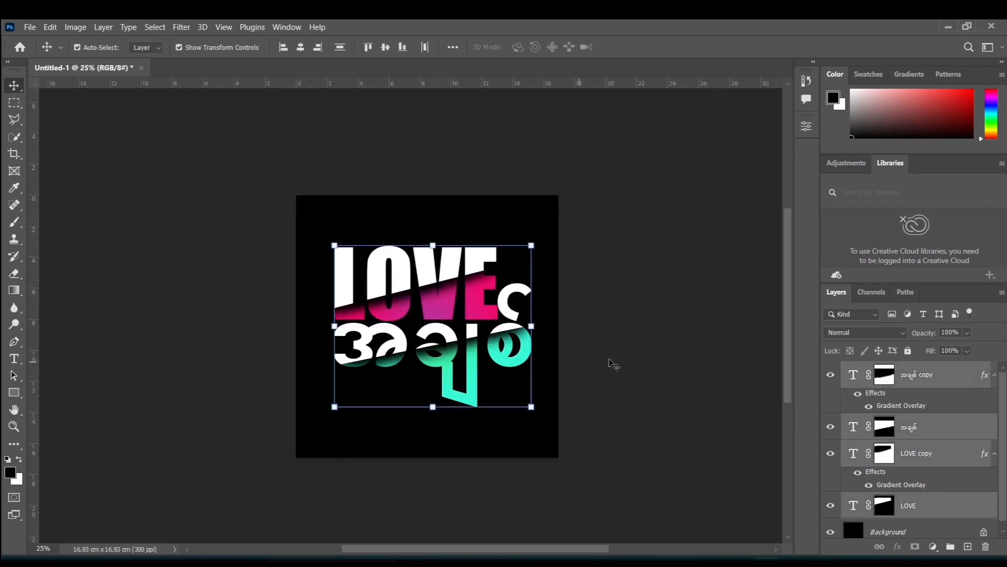
{"action": "left_click", "coordinate": [612, 359]}
{"action": "key", "text": "ctrl+minus"}
{"action": "key", "text": "ctrl+minus"}
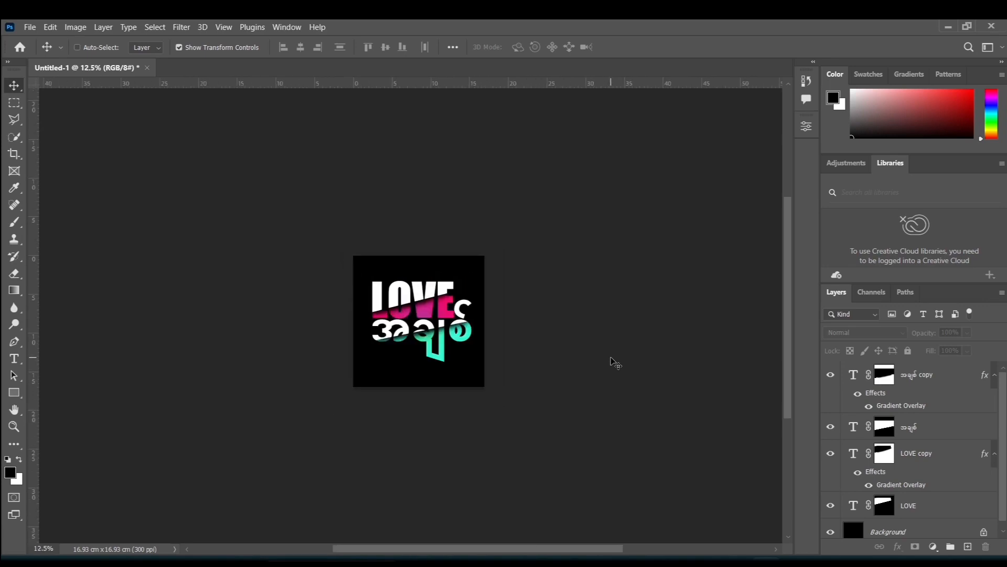
{"action": "key", "text": "ctrl+plus"}
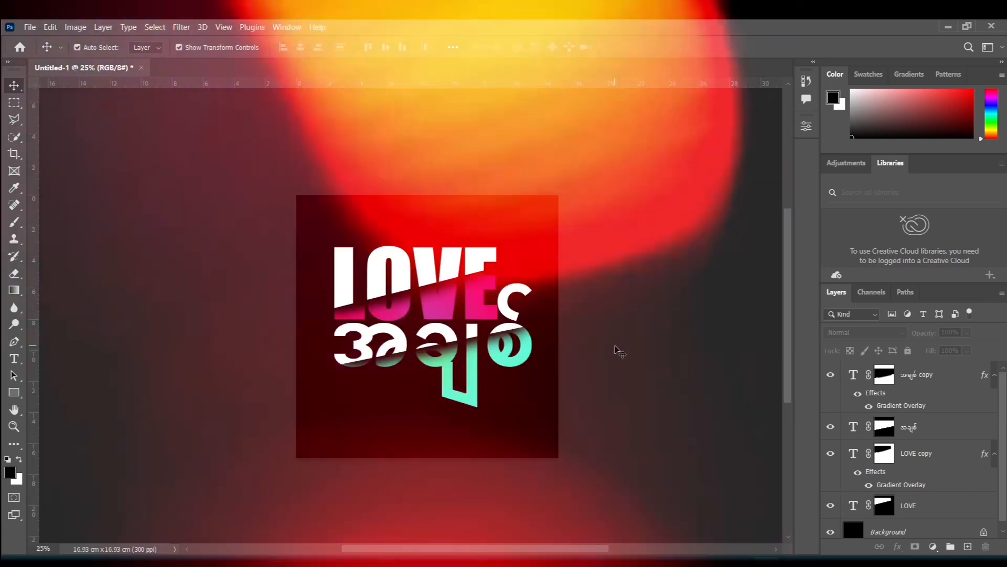